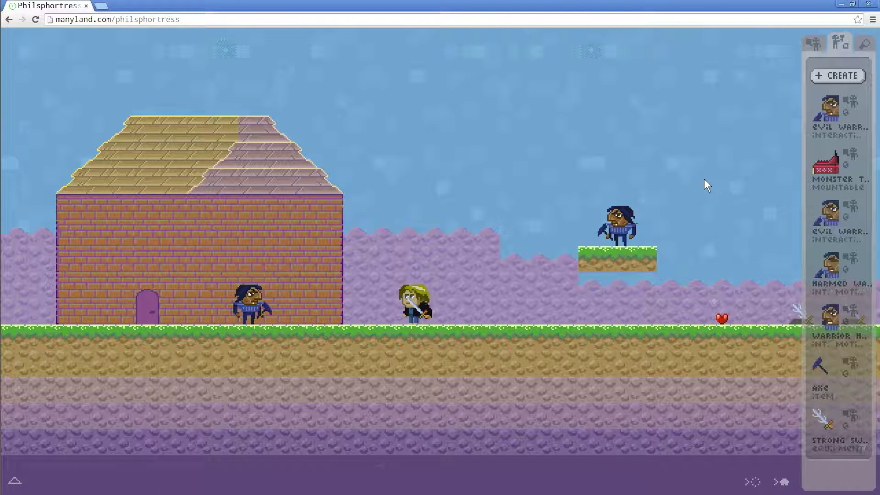
Walk the character past the floating platform and the heart to the swords lying on the ground.
{"action": "key", "text": "Right"}
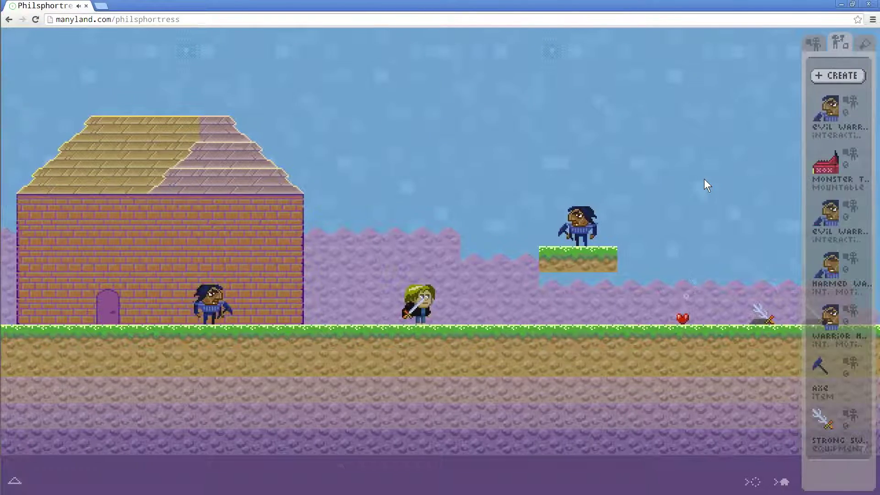
{"action": "key", "text": "Left"}
{"action": "key", "text": "Right"}
{"action": "key", "text": "Up"}
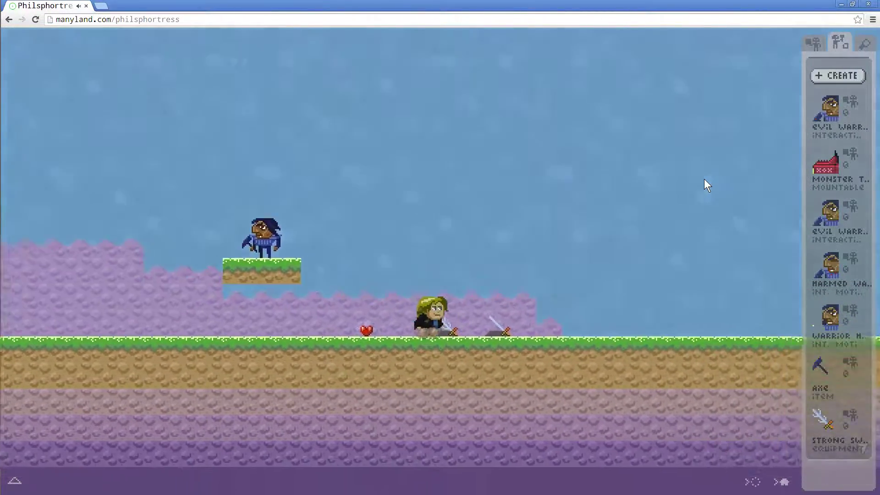
Walk toward the house and return to the swords to pick up the plain sword farthest from the house.
{"action": "key", "text": "Left"}
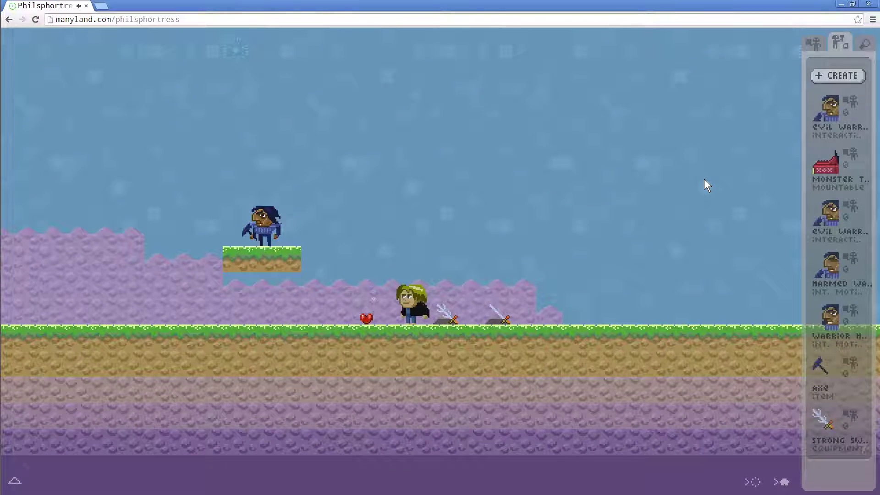
{"action": "key", "text": "Up"}
{"action": "key", "text": "Left"}
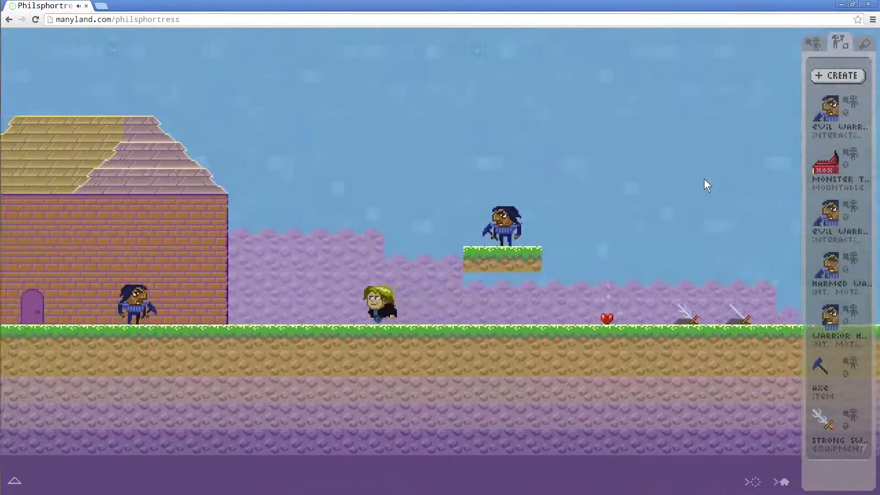
{"action": "key", "text": "Right"}
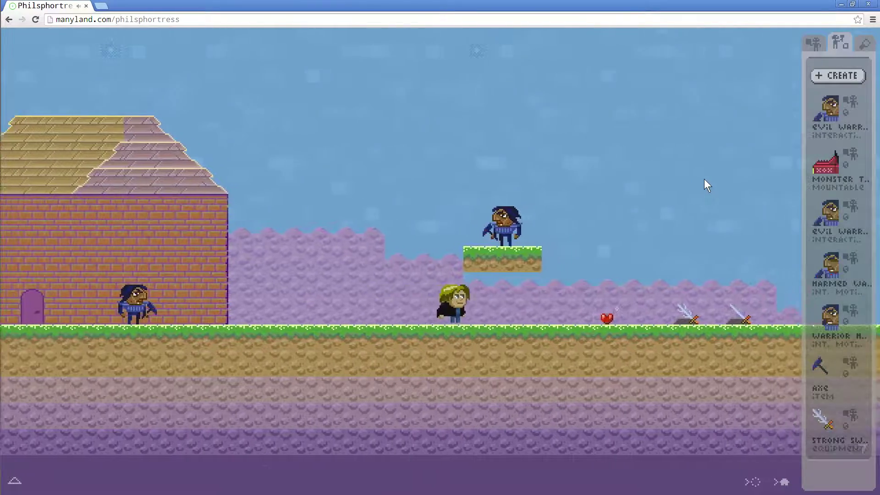
{"action": "key", "text": "Right"}
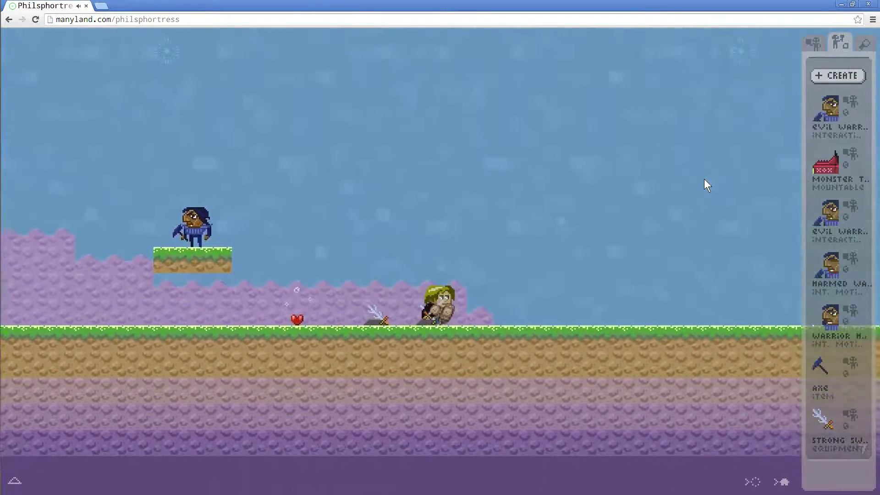
Carry the sword back to the house and defeat the evil warrior standing in front of it.
{"action": "key", "text": "Left"}
{"action": "key", "text": "Up"}
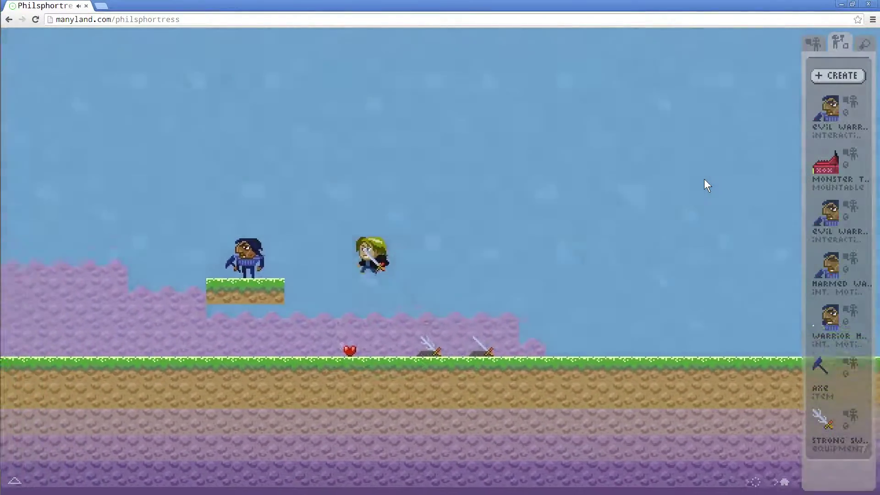
{"action": "key", "text": "Left"}
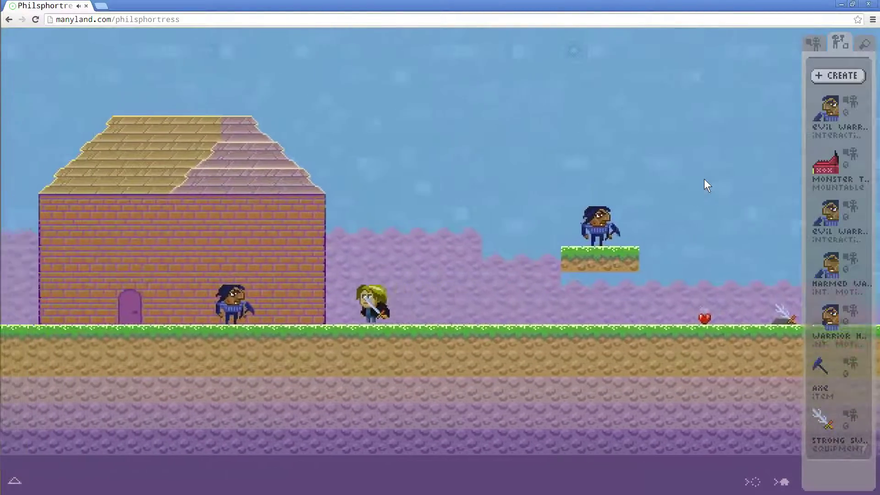
{"action": "key", "text": "Left"}
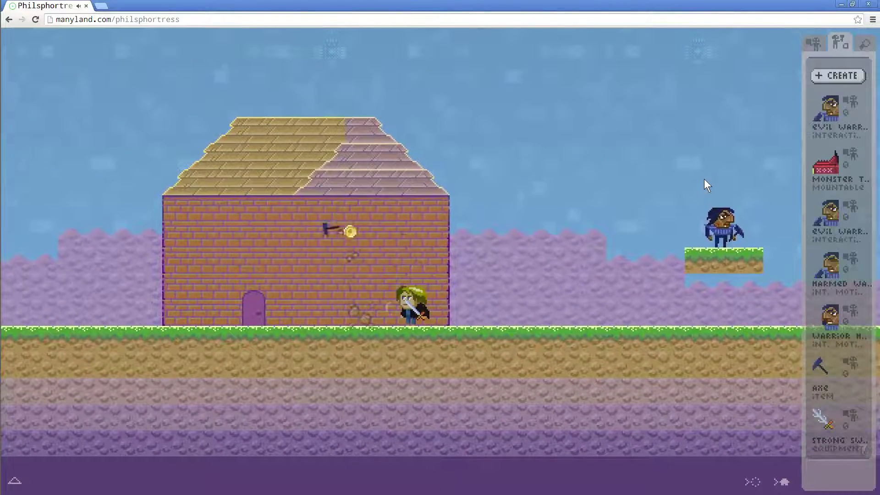
{"action": "key", "text": "Left"}
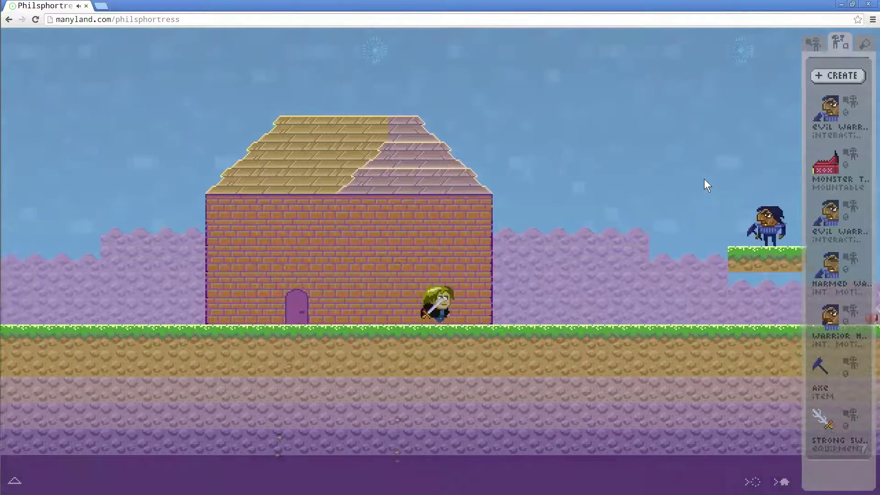
Move away from the house, return to the respawned warrior and strike him with the sword.
{"action": "key", "text": "Right"}
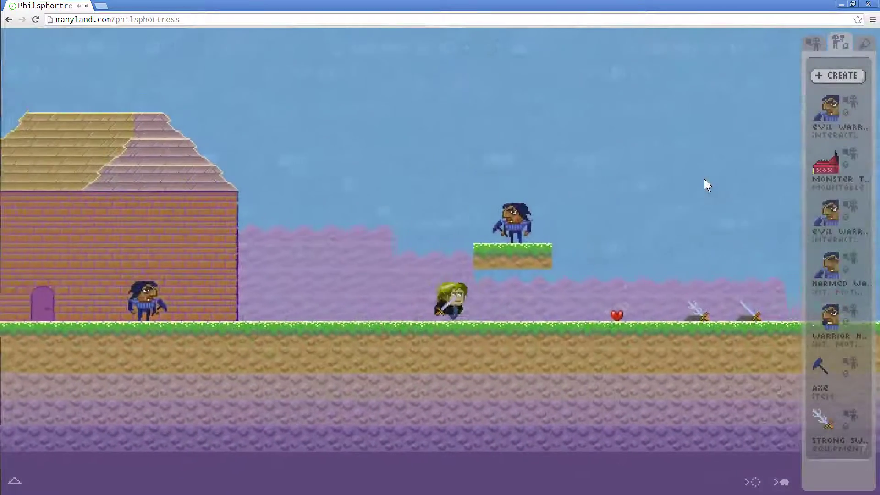
{"action": "key", "text": "Left"}
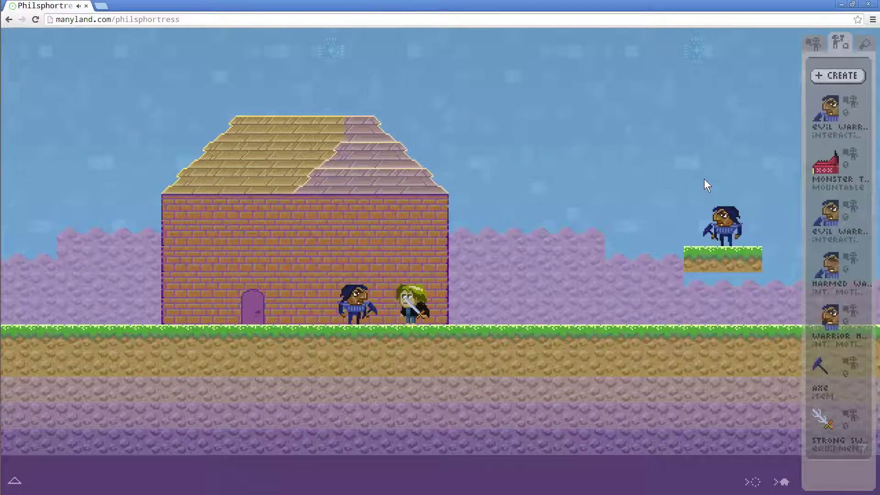
{"action": "key", "text": "space"}
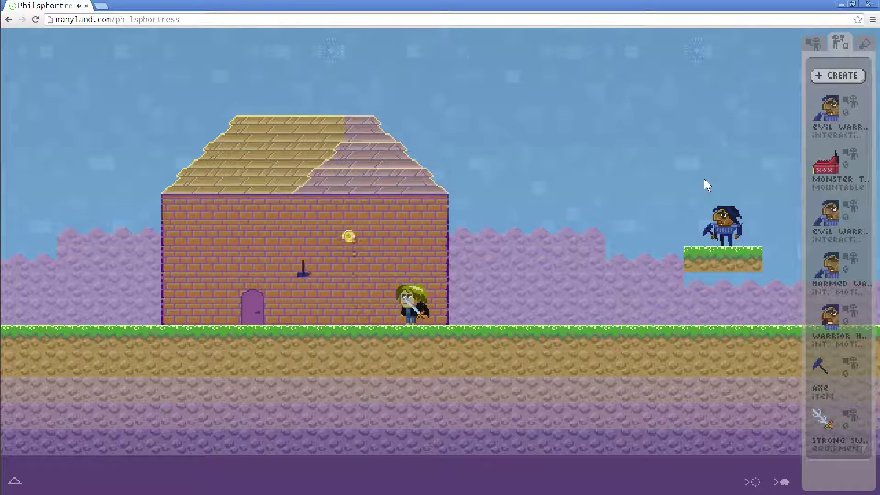
{"action": "key", "text": "Left"}
Defeat the evil warrior on the floating grass platform and jump up onto it.
{"action": "key", "text": "Right"}
{"action": "key", "text": "Right"}
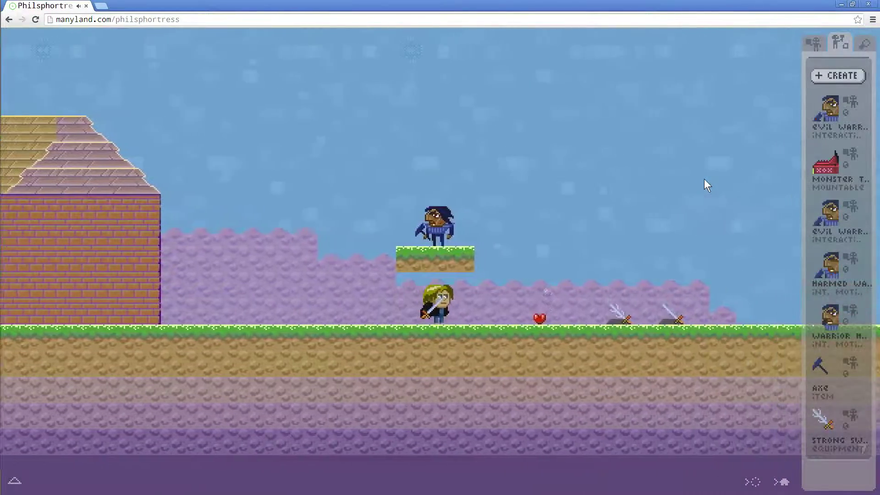
{"action": "key", "text": "Left"}
{"action": "key", "text": "Left"}
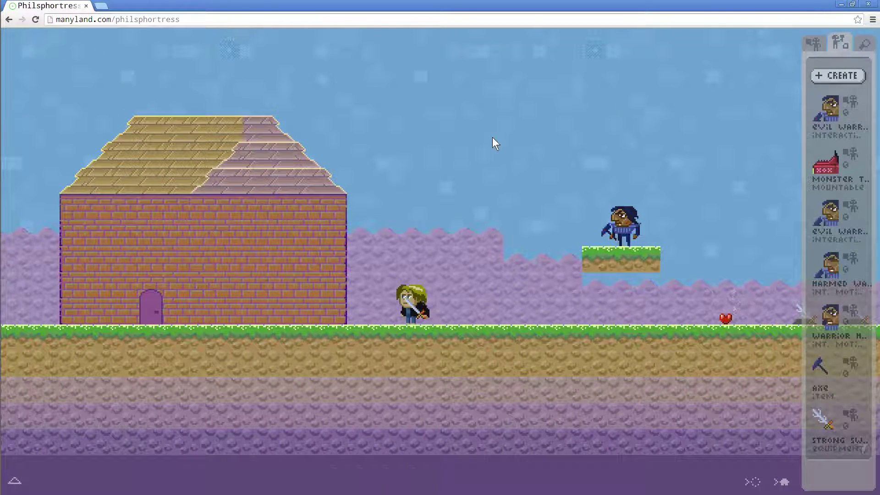
{"action": "key", "text": "Right"}
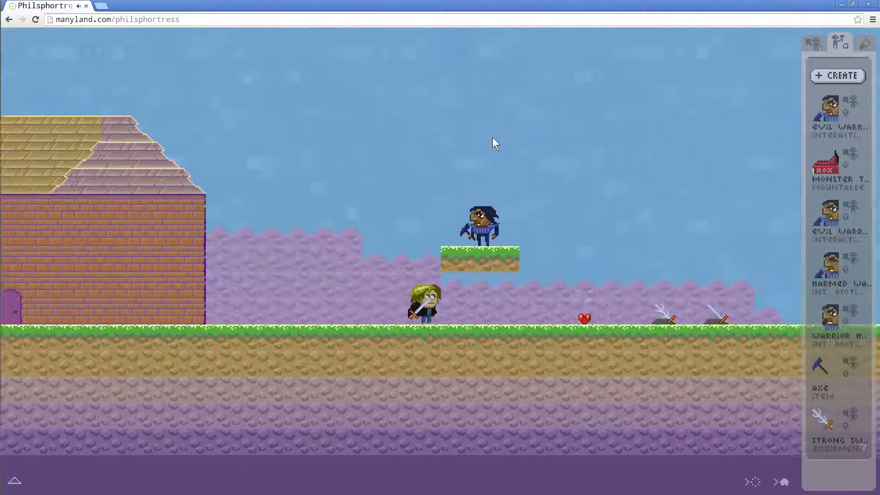
{"action": "key", "text": "Up"}
{"action": "key", "text": "Up"}
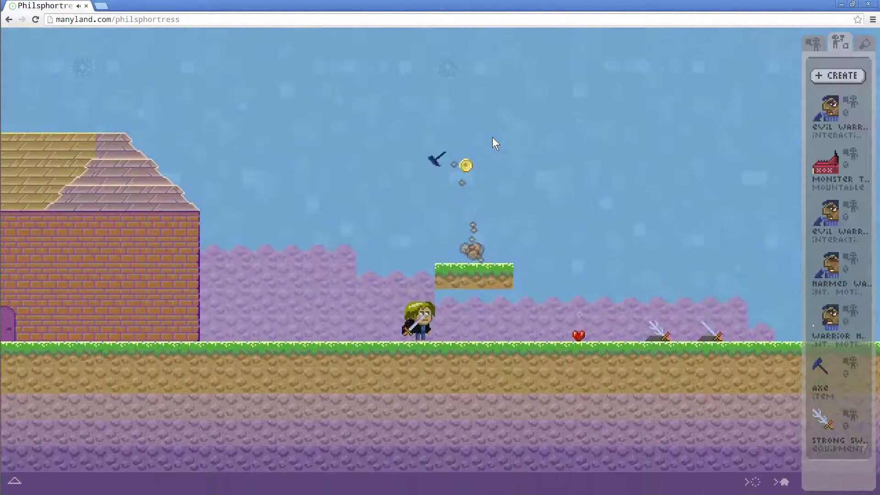
{"action": "key", "text": "Right"}
{"action": "key", "text": "Up"}
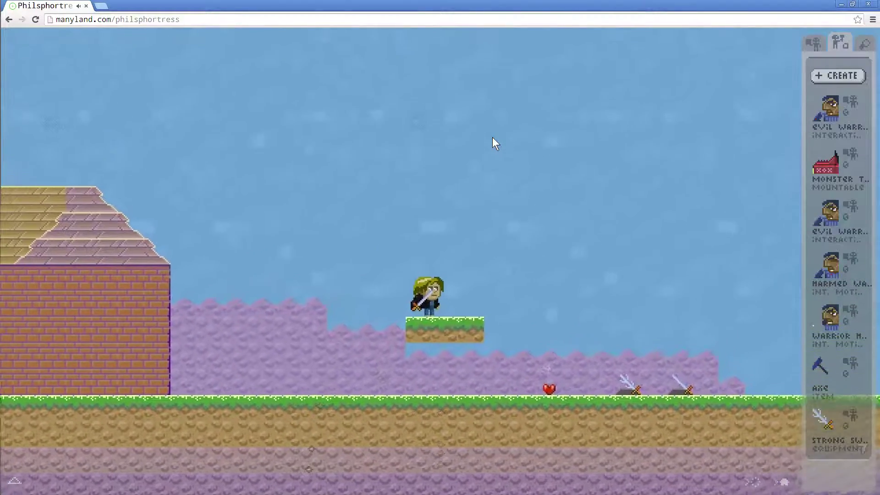
Return to the warrior in front of the house and run into him repeatedly to take damage.
{"action": "key", "text": "Left"}
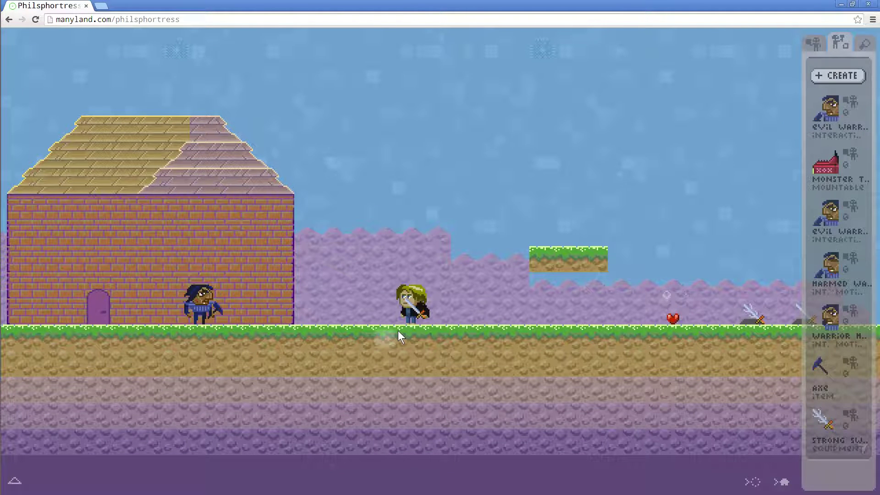
{"action": "key", "text": "Left"}
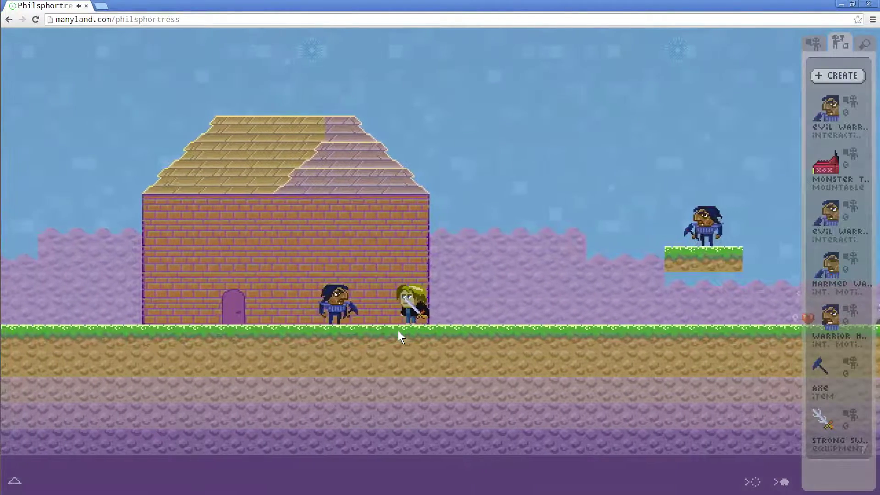
{"action": "key", "text": "Left"}
{"action": "key", "text": "Right"}
{"action": "key", "text": "Left"}
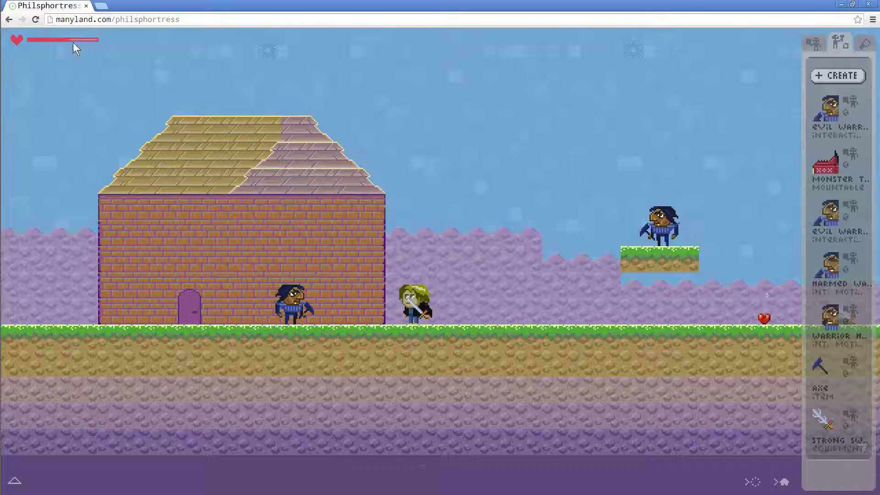
{"action": "key", "text": "Left"}
{"action": "key", "text": "Right"}
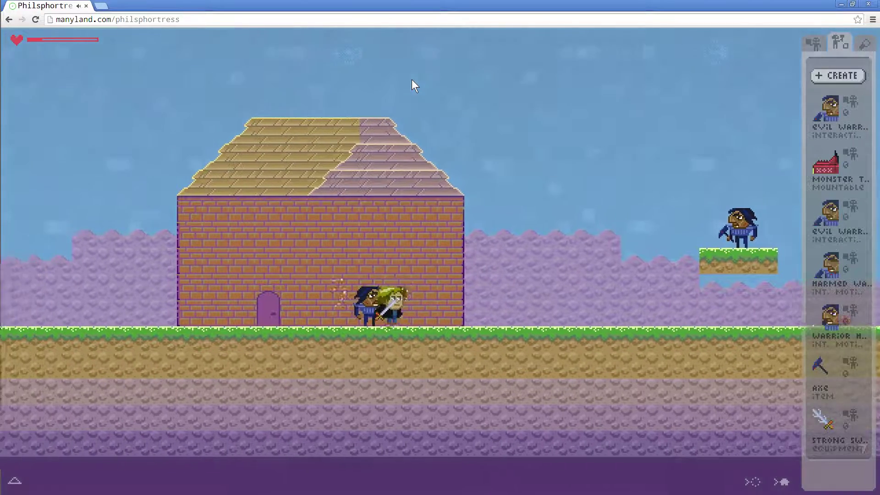
{"action": "key", "text": "Left"}
{"action": "key", "text": "Left"}
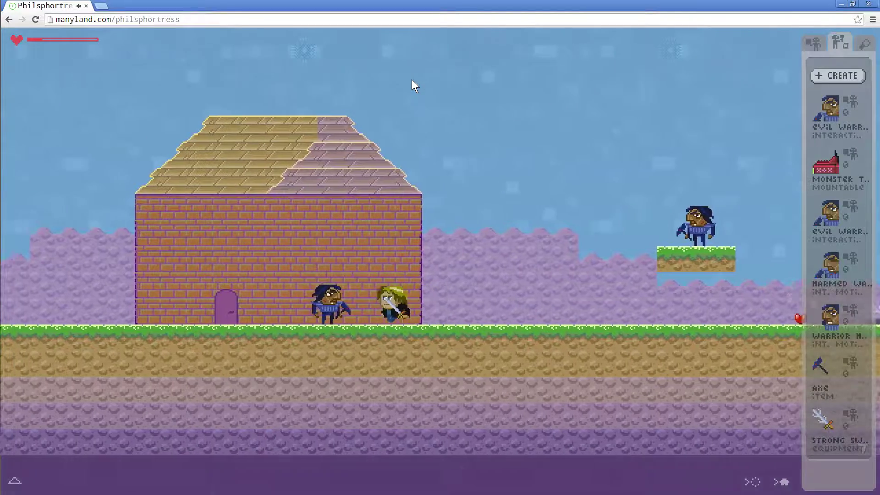
{"action": "key", "text": "Left"}
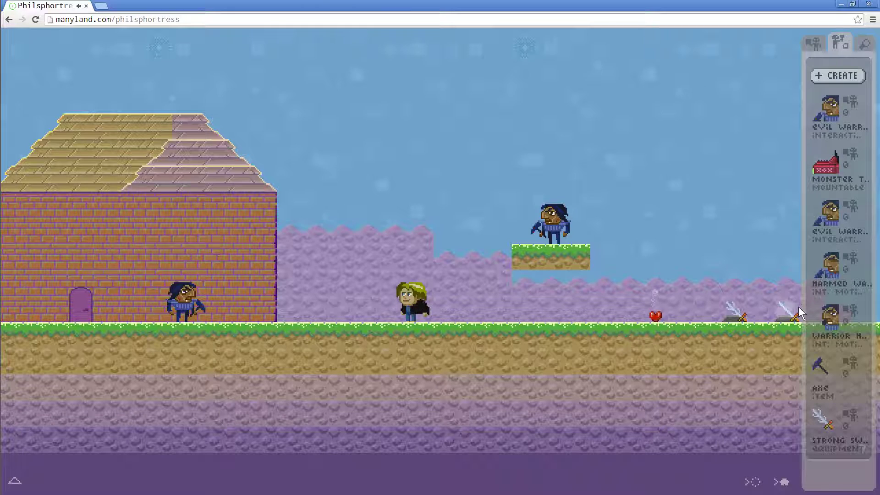
Start a new holdable creation and change its type from item to Equipment.
{"action": "key", "text": "Right"}
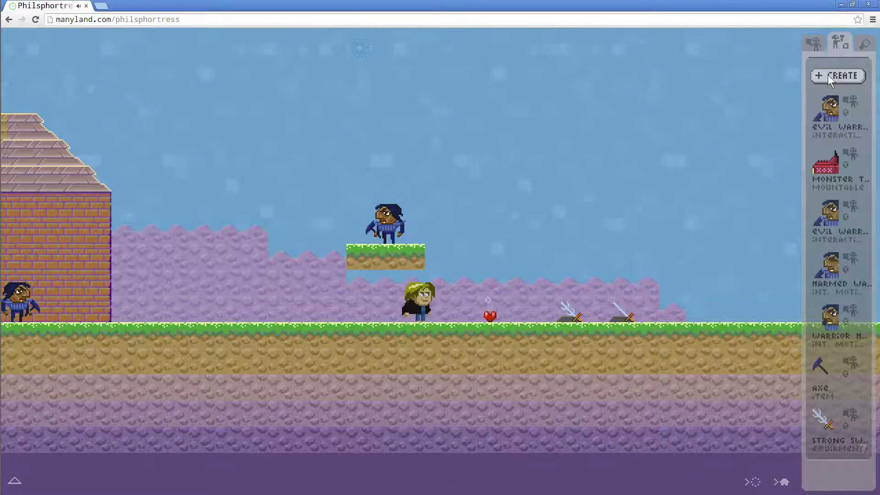
{"action": "left_click", "coordinate": [831, 76]}
{"action": "left_click", "coordinate": [466, 322]}
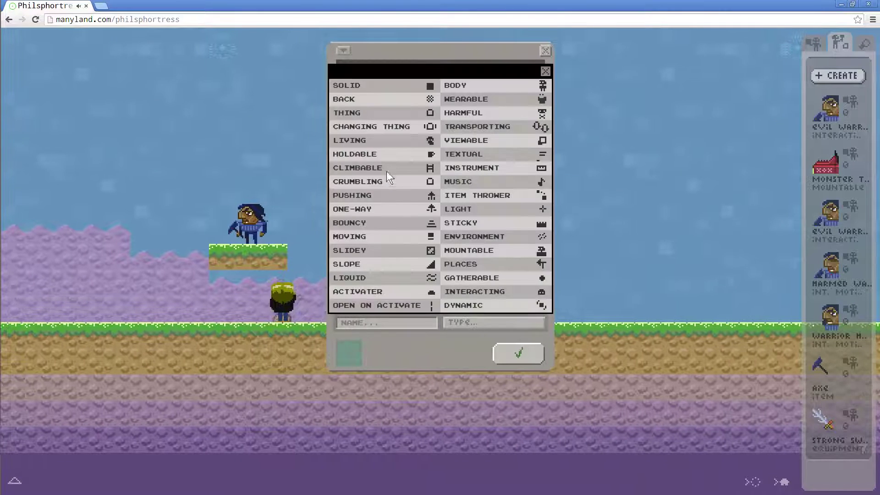
{"action": "left_click", "coordinate": [370, 154]}
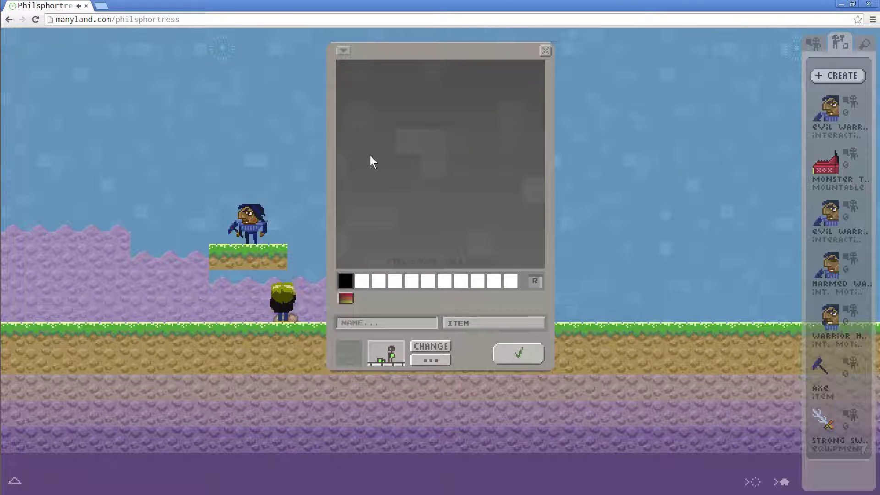
{"action": "left_click", "coordinate": [439, 344]}
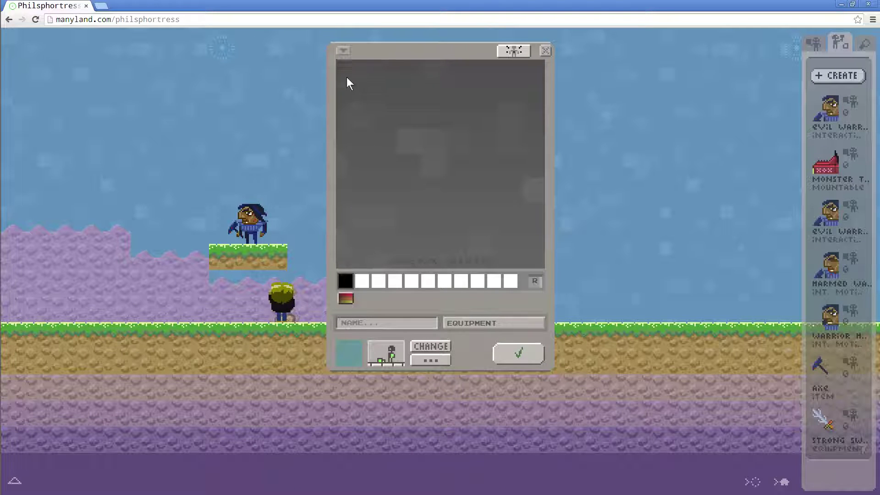
Draw a diagonal sword on the canvas with a black outline and crossed hilt and a white blade.
{"action": "mouse_move", "coordinate": [346, 77]}
{"action": "left_mouse_down"}
{"action": "mouse_move", "coordinate": [448, 188]}
{"action": "mouse_move", "coordinate": [446, 143]}
{"action": "mouse_move", "coordinate": [421, 222]}
{"action": "left_mouse_up"}
{"action": "left_click_drag", "start_coordinate": [456, 195], "coordinate": [507, 242]}
{"action": "left_click", "coordinate": [443, 281]}
{"action": "left_click_drag", "start_coordinate": [352, 66], "coordinate": [452, 175]}
Enable the Wider Range attribute for the equipment and close its attribute list.
{"action": "left_click", "coordinate": [444, 360]}
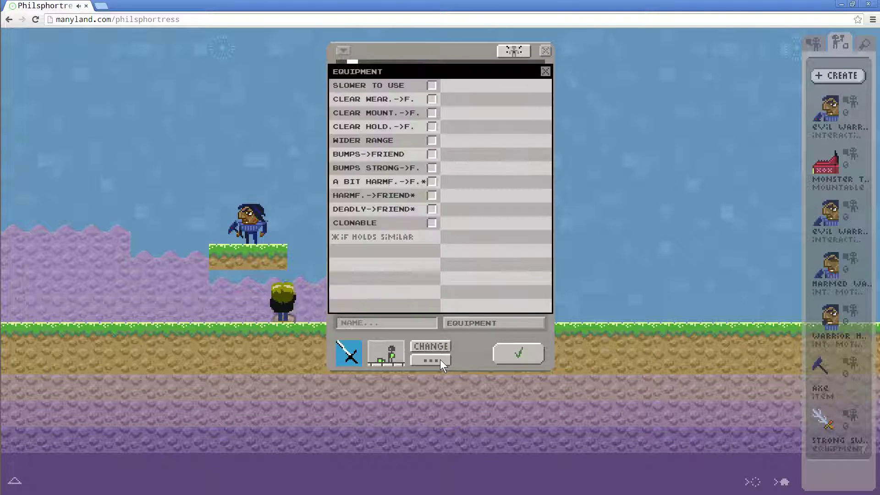
{"action": "left_click", "coordinate": [377, 142]}
{"action": "left_click", "coordinate": [377, 143]}
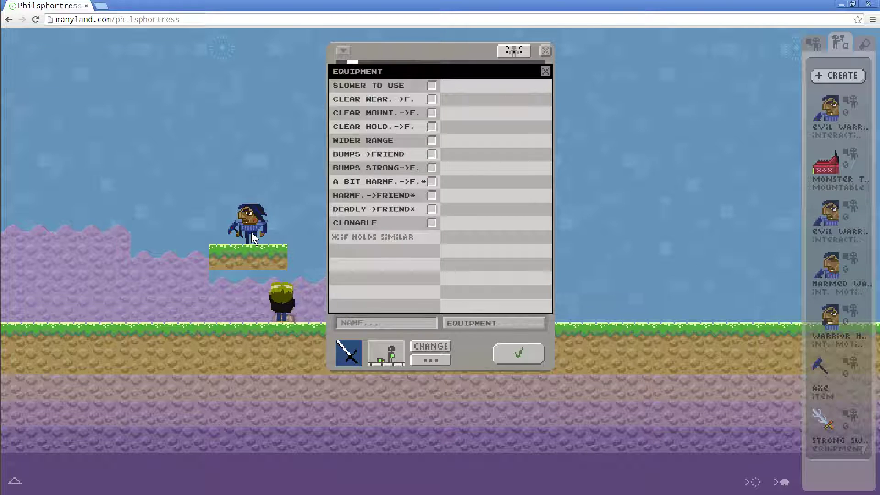
{"action": "left_click", "coordinate": [368, 140]}
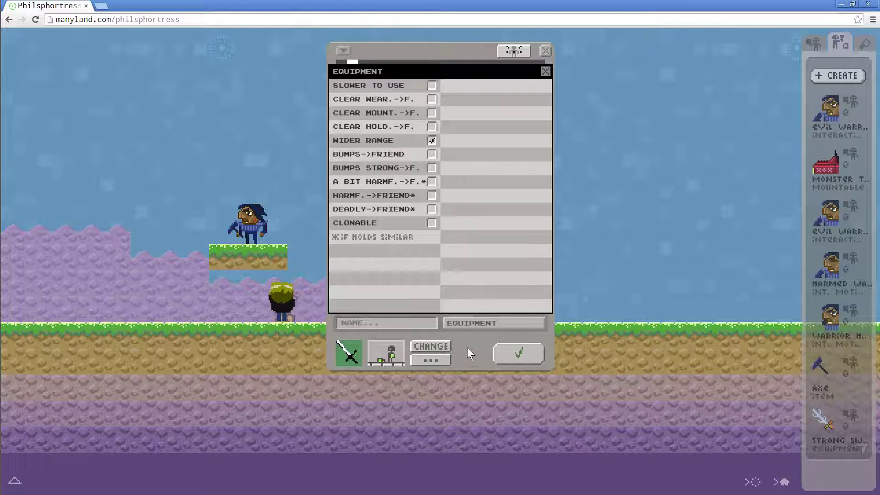
{"action": "left_click", "coordinate": [430, 360]}
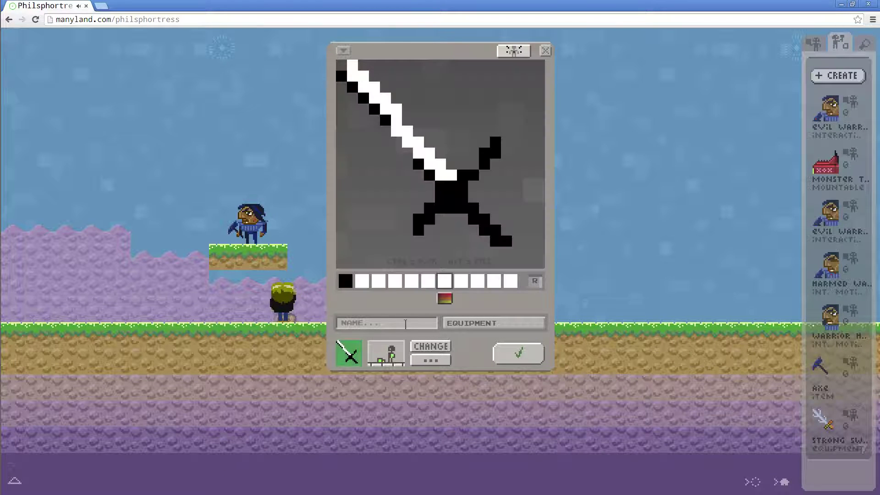
Keep the creation editor open and name the equipment SPECIAL SWORD.
{"action": "left_click", "coordinate": [545, 50]}
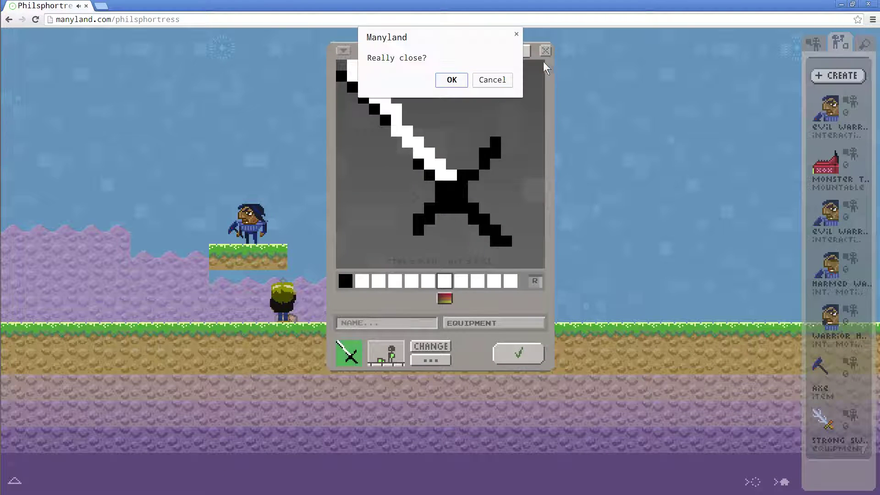
{"action": "left_click", "coordinate": [504, 79]}
{"action": "type", "text": "SWORD"}
{"action": "key", "text": "BackSpace"}
{"action": "key", "text": "BackSpace"}
{"action": "key", "text": "BackSpace"}
{"action": "key", "text": "BackSpace"}
{"action": "key", "text": "BackSpace"}
{"action": "type", "text": "SPECIAL SWORD"}
{"action": "key", "text": "ctrl+a"}
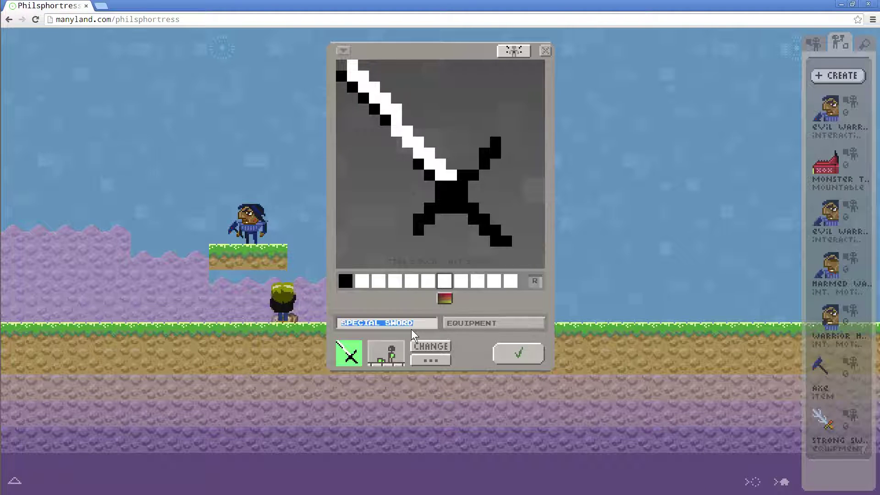
Save the SPECIAL SWORD equipment with its attributes as set and equip the character with it.
{"action": "left_click", "coordinate": [545, 50]}
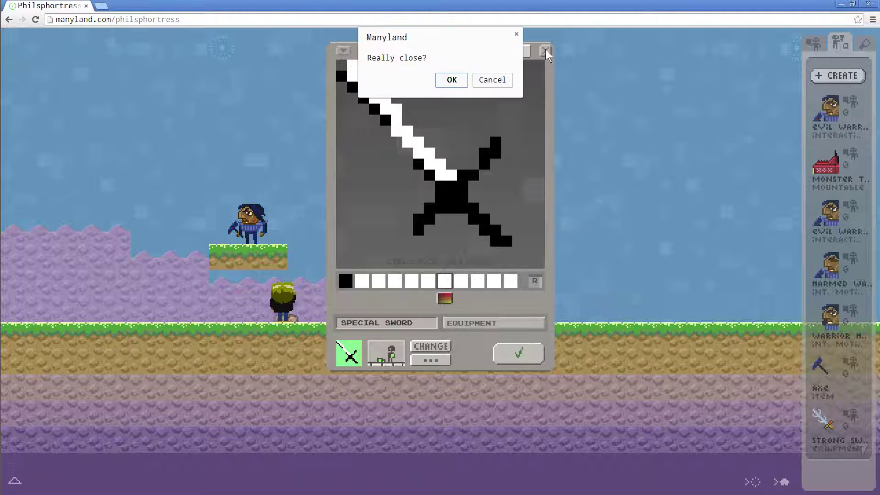
{"action": "left_click", "coordinate": [510, 81]}
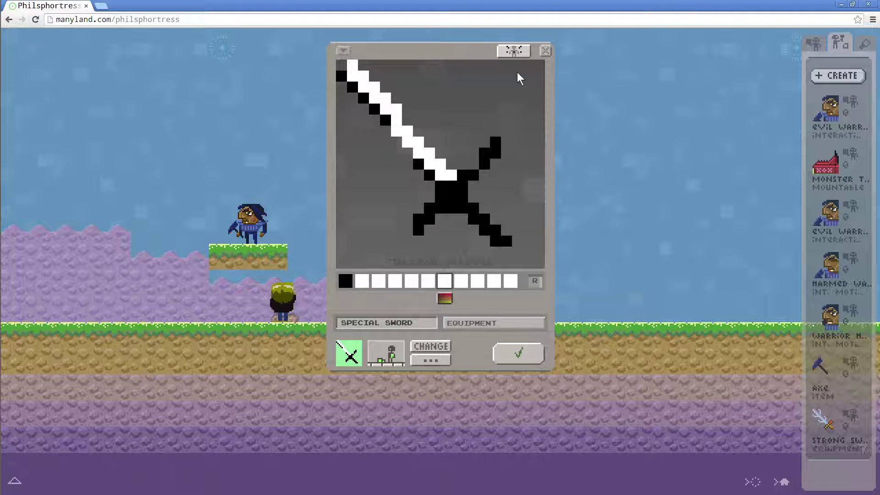
{"action": "left_click", "coordinate": [430, 361]}
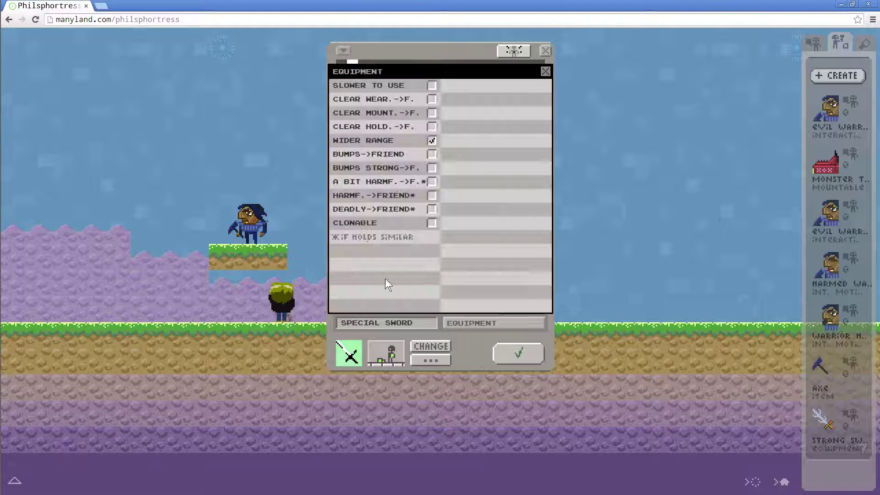
{"action": "left_click", "coordinate": [482, 235]}
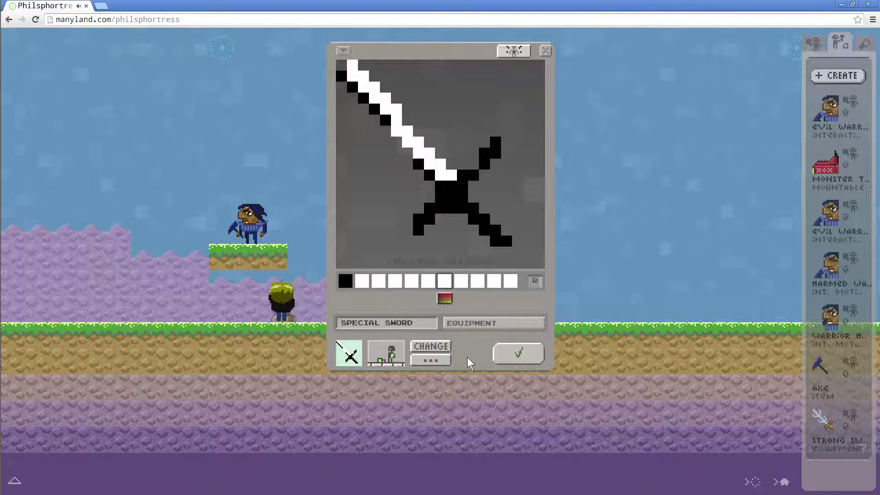
{"action": "left_click", "coordinate": [521, 356]}
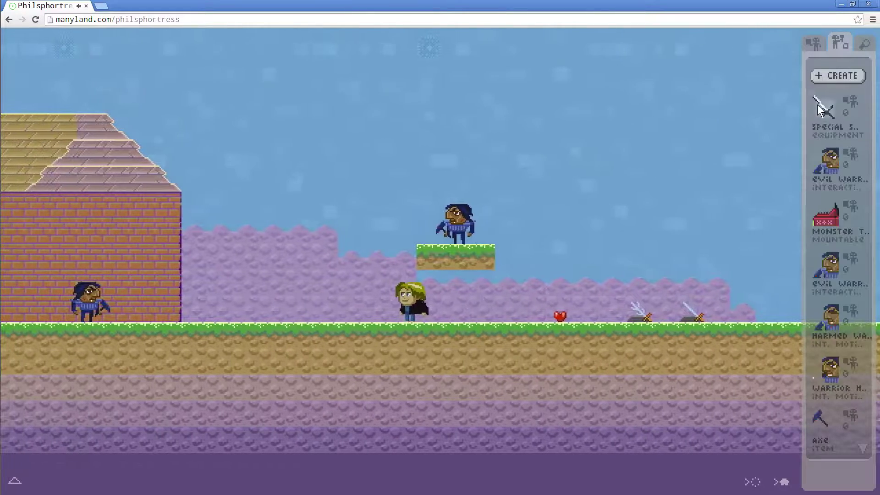
{"action": "left_click", "coordinate": [818, 104]}
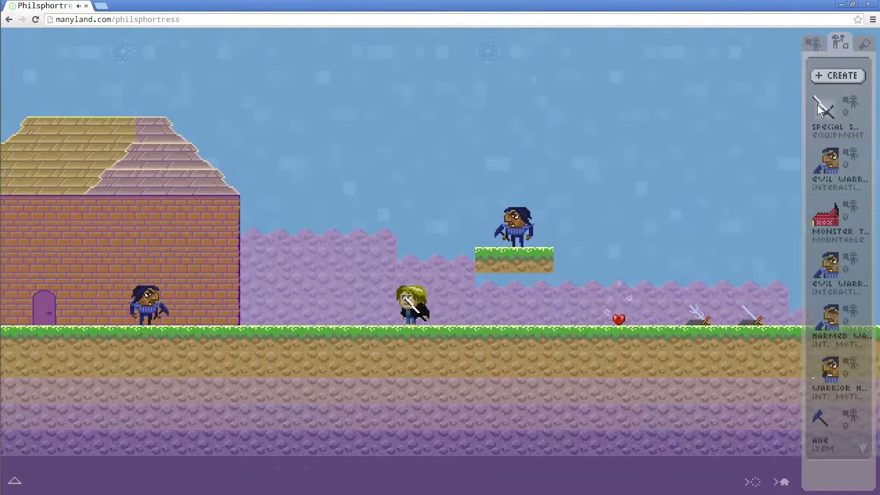
{"action": "key", "text": "Right"}
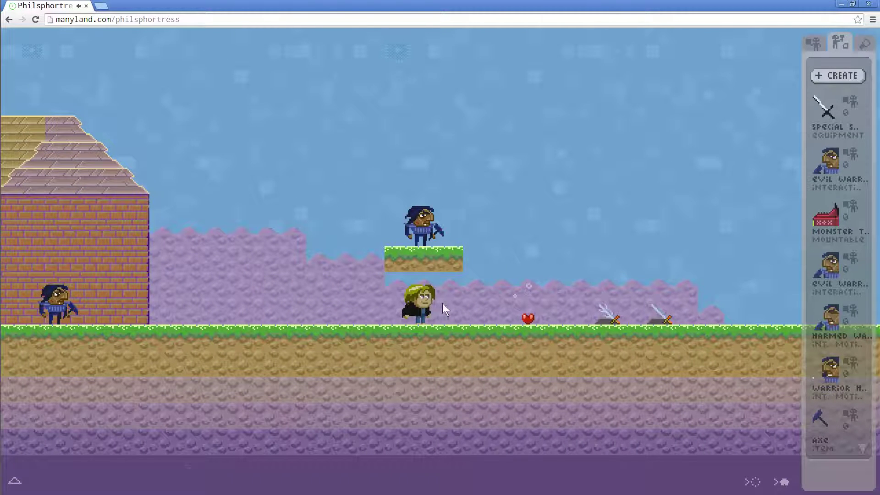
Start a new body creation, change its type to Motion and switch to its emit drawing.
{"action": "left_click", "coordinate": [837, 77]}
{"action": "left_click", "coordinate": [486, 325]}
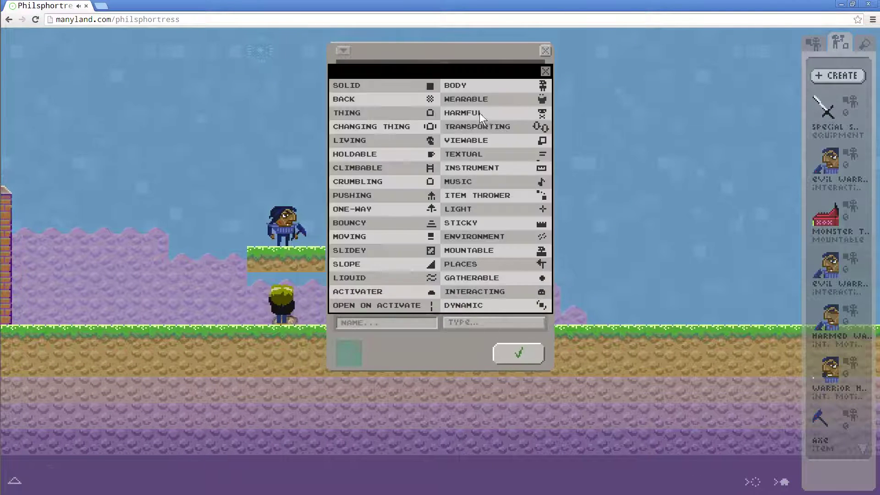
{"action": "left_click", "coordinate": [475, 86]}
{"action": "left_click", "coordinate": [431, 346]}
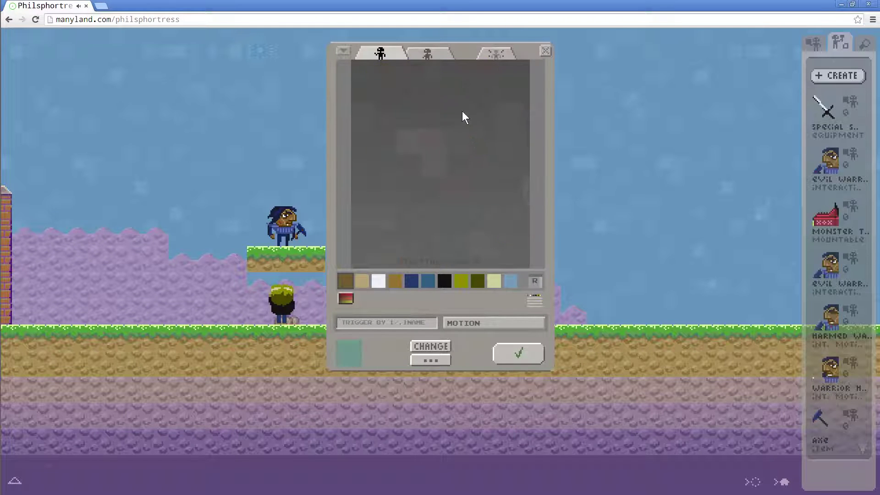
{"action": "left_click", "coordinate": [435, 56]}
{"action": "left_click", "coordinate": [493, 54]}
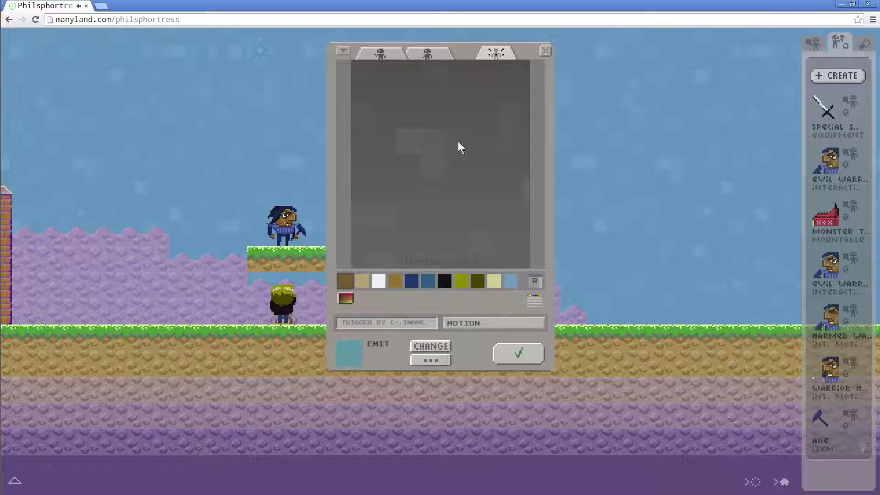
Draw a white crescent arc on the emit canvas and name the motion SWOOSH.
{"action": "left_click", "coordinate": [379, 283]}
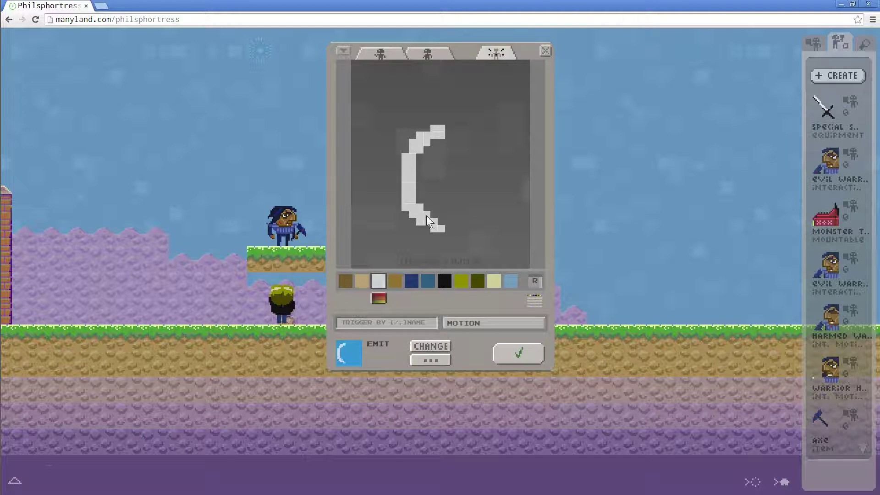
{"action": "left_click", "coordinate": [411, 324]}
{"action": "type", "text": "SWOOSHJ"}
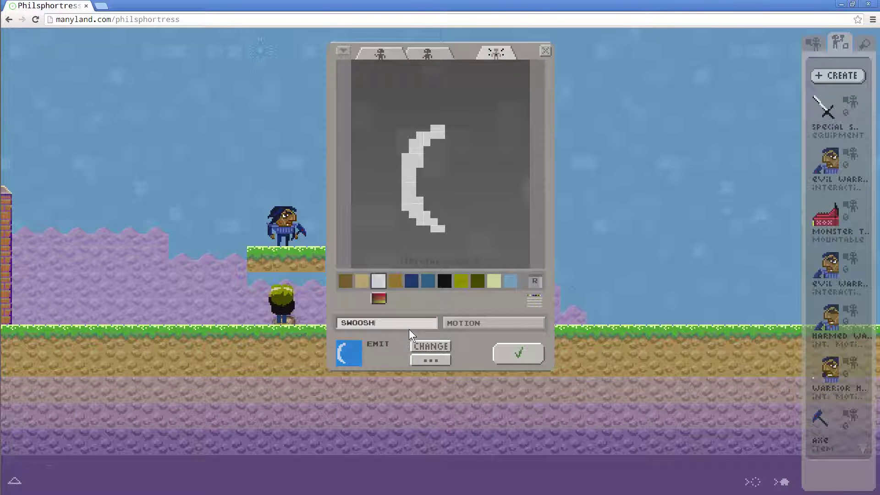
Enable the Fast, Forward, Very Brief, At Once and Singular attributes for the SWOOSH motion, leaving Quick and Brief off.
{"action": "left_click", "coordinate": [436, 362]}
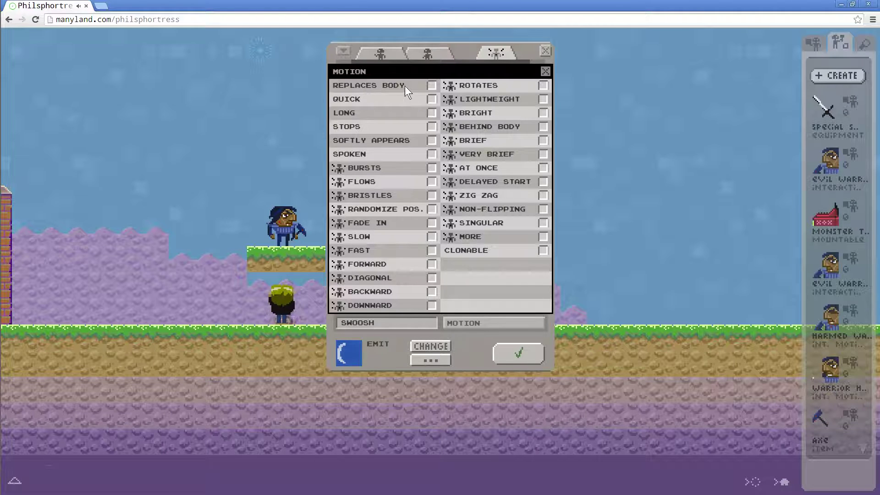
{"action": "left_click", "coordinate": [403, 99]}
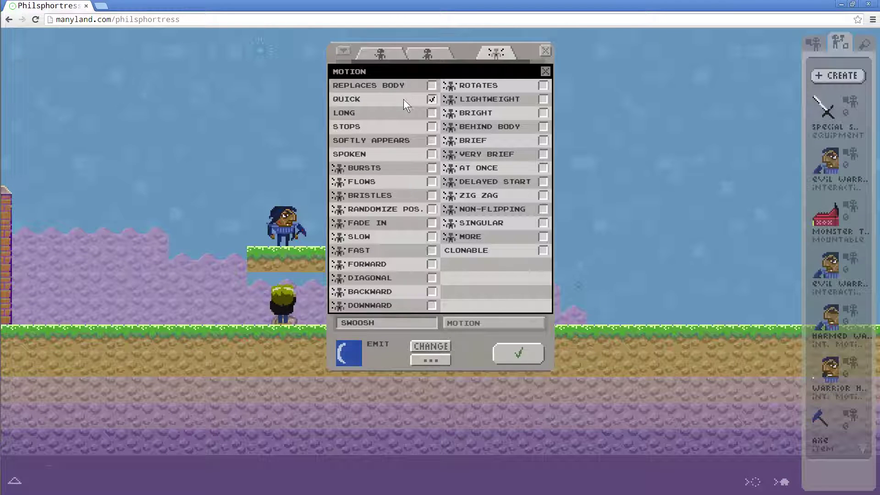
{"action": "left_click", "coordinate": [490, 142]}
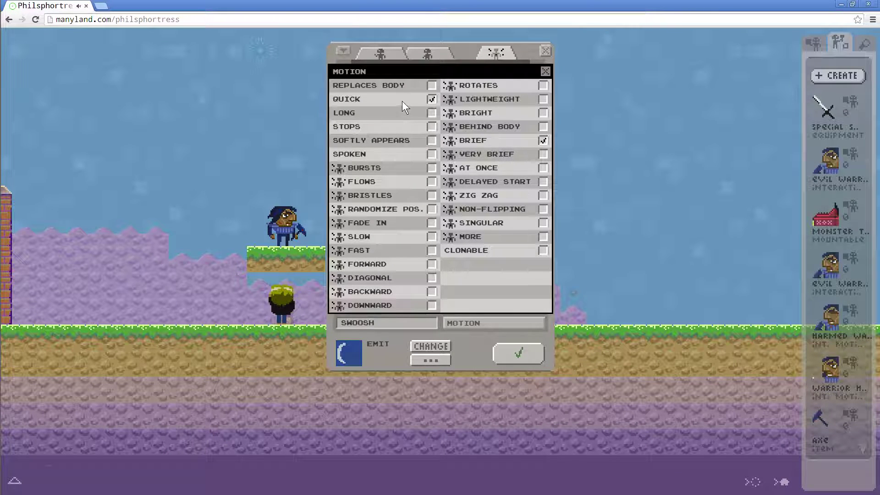
{"action": "left_click", "coordinate": [402, 104]}
{"action": "left_click", "coordinate": [485, 154]}
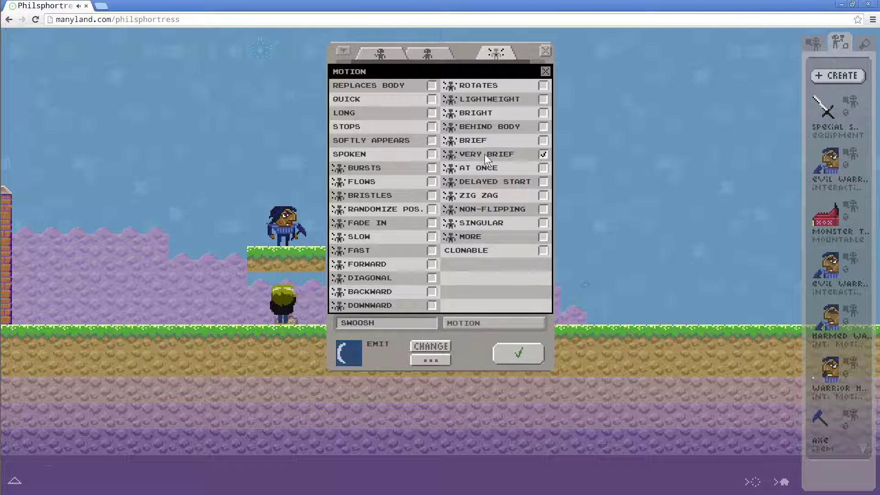
{"action": "left_click", "coordinate": [387, 264]}
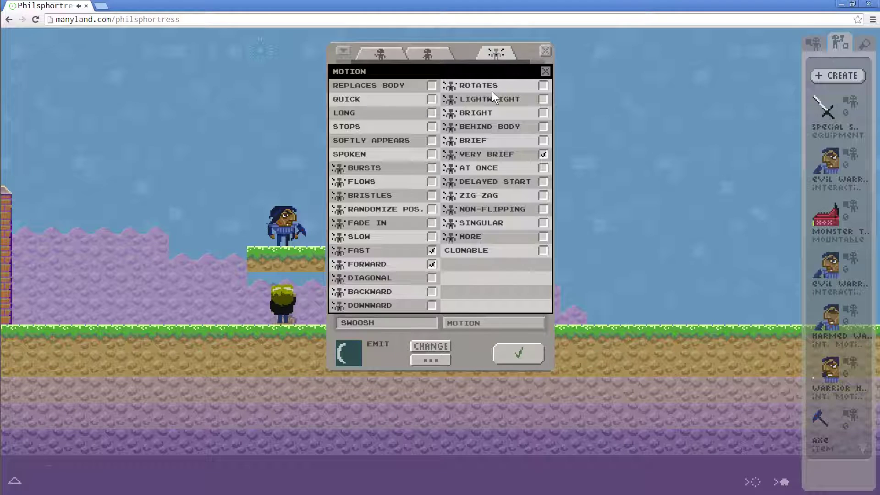
{"action": "left_click", "coordinate": [483, 167]}
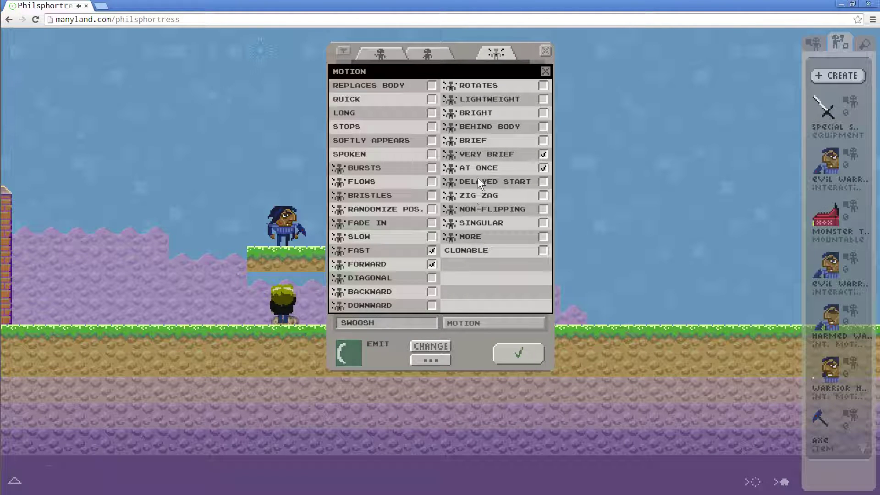
{"action": "left_click", "coordinate": [481, 223]}
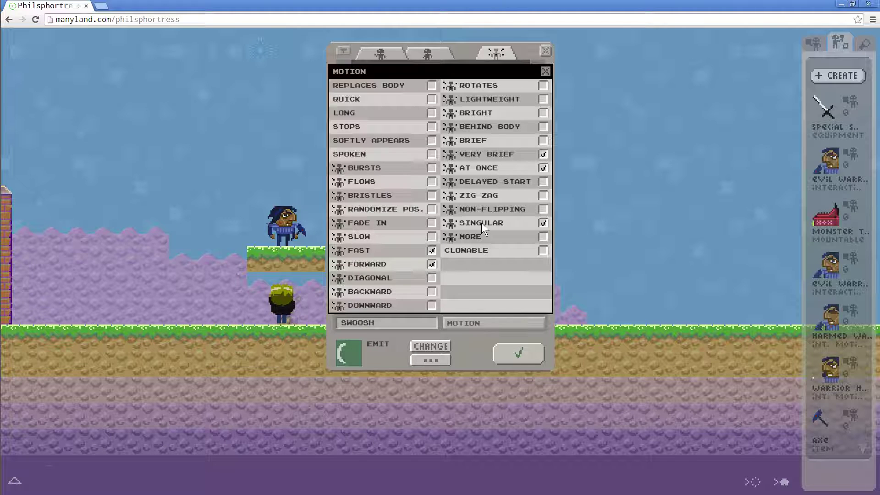
Save the SWOOSH motion and briefly bring up the character's motion bar with it.
{"action": "left_click", "coordinate": [480, 348]}
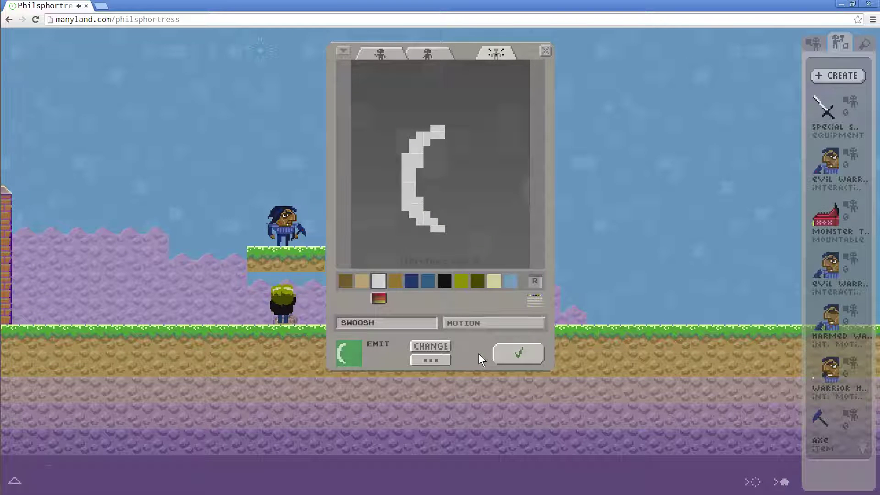
{"action": "left_click", "coordinate": [502, 347]}
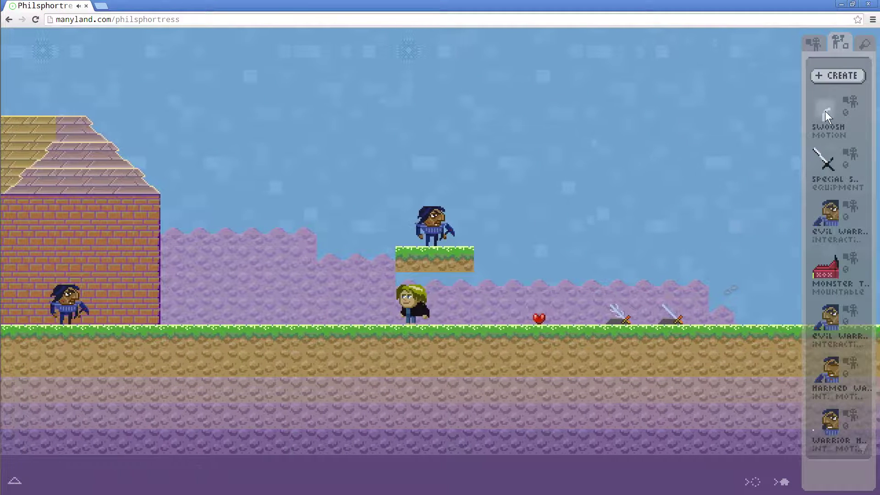
{"action": "left_click", "coordinate": [826, 111]}
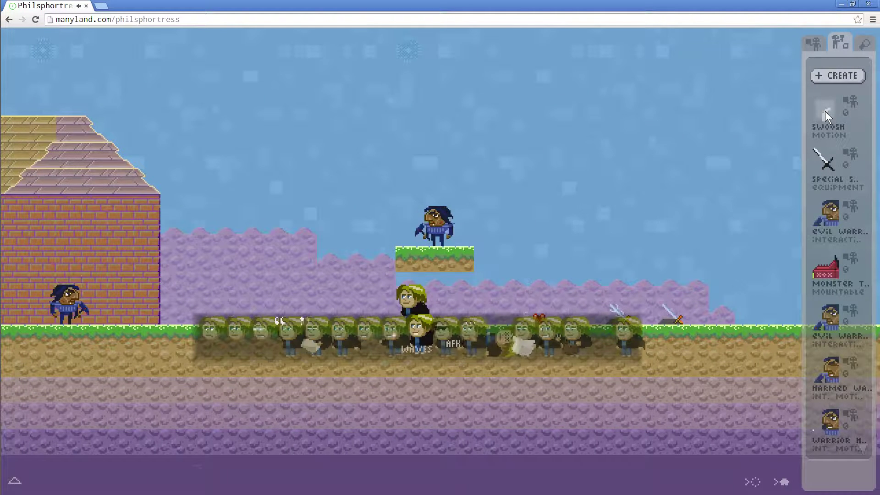
{"action": "left_click", "coordinate": [701, 114]}
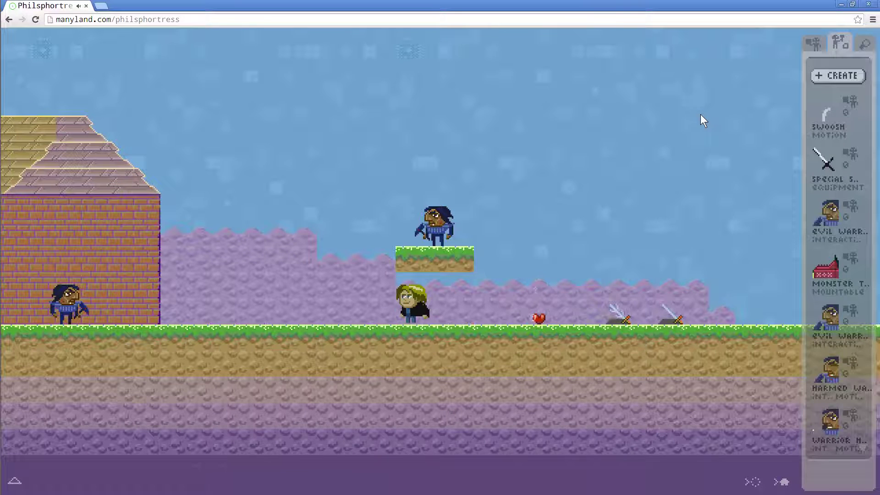
Reopen the special sword in the creation editor, attach the SWOOSH motion to it and save it.
{"action": "left_click", "coordinate": [829, 76]}
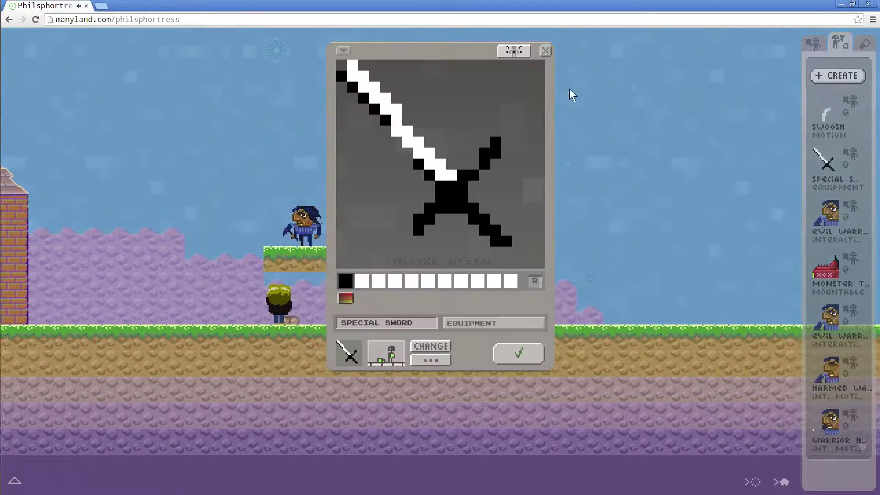
{"action": "left_click", "coordinate": [514, 51]}
{"action": "left_click", "coordinate": [651, 156]}
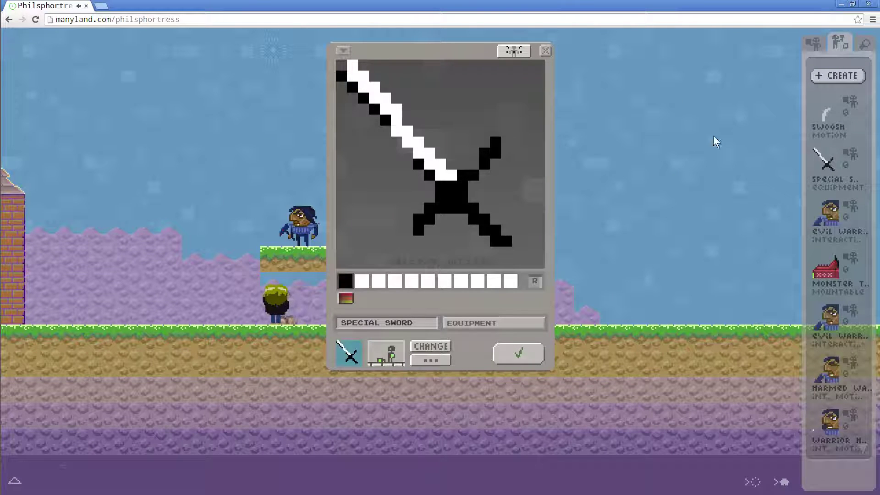
{"action": "left_click", "coordinate": [514, 51]}
{"action": "left_click", "coordinate": [650, 155]}
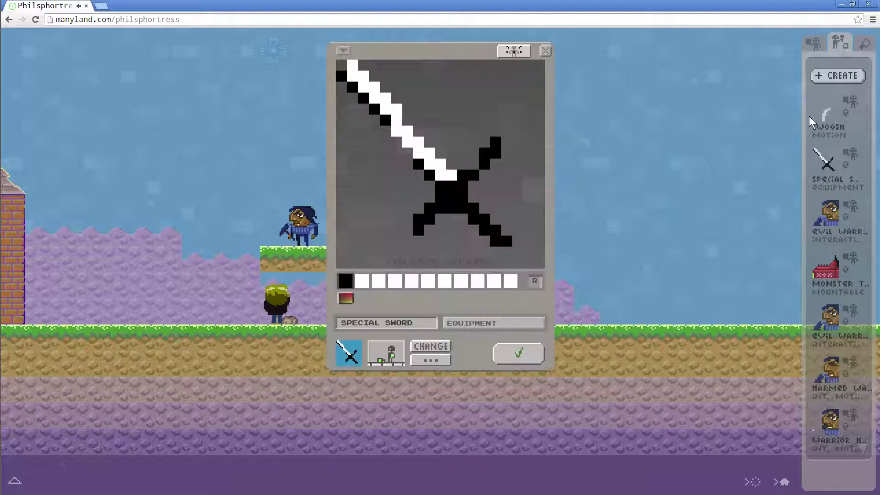
{"action": "left_click", "coordinate": [516, 52]}
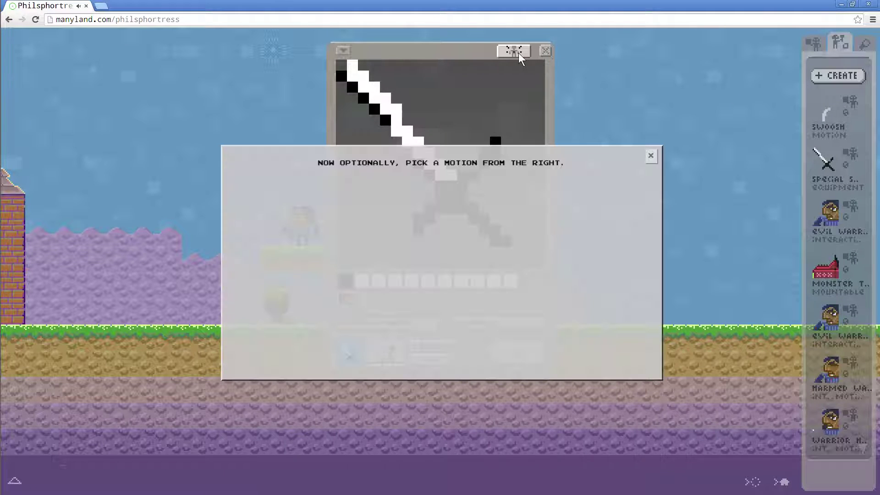
{"action": "left_click", "coordinate": [816, 117]}
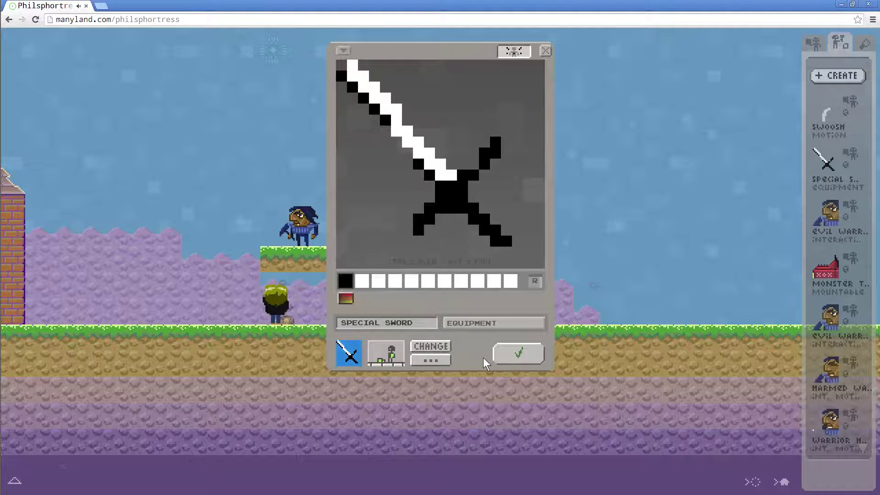
{"action": "left_click", "coordinate": [513, 358]}
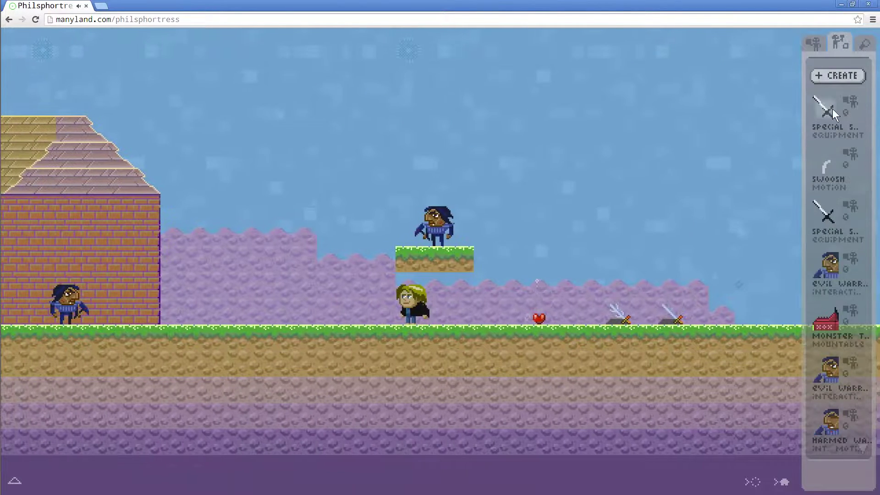
Equip the character with the new special sword and swing it repeatedly facing both directions.
{"action": "left_click", "coordinate": [833, 108]}
{"action": "key", "text": "Left"}
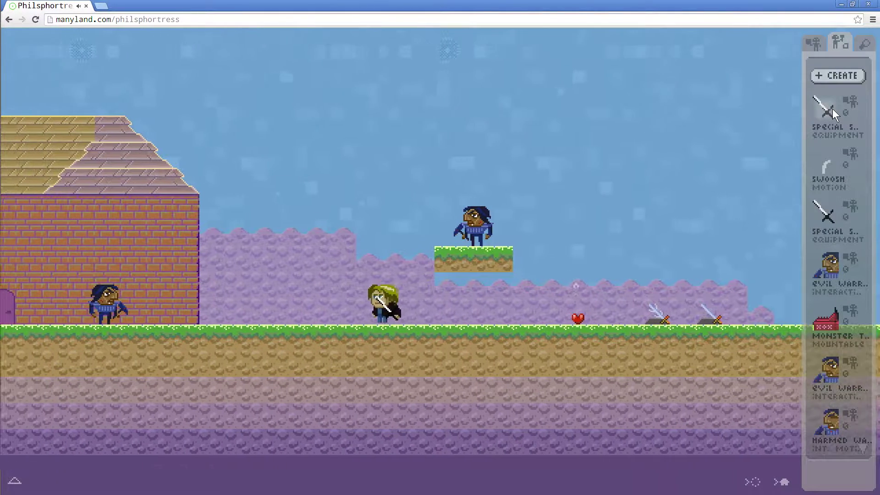
{"action": "key", "text": "space"}
{"action": "key", "text": "Right"}
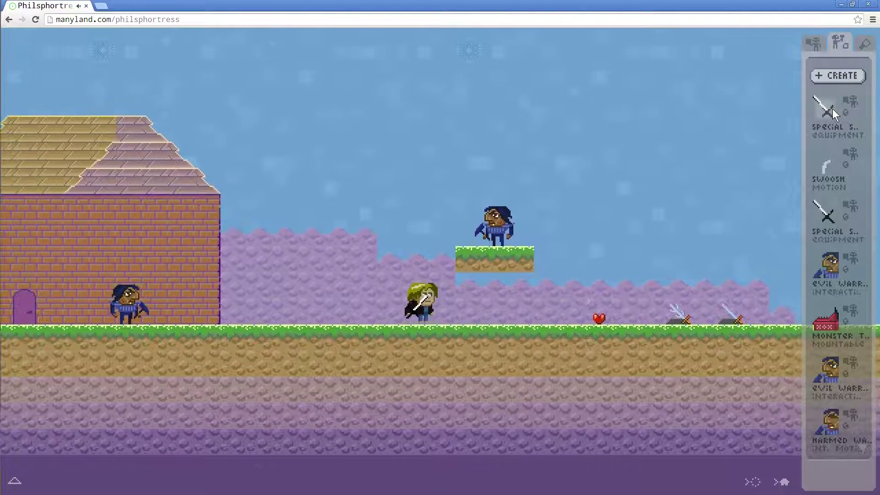
{"action": "key", "text": "space"}
{"action": "key", "text": "space"}
{"action": "key", "text": "space"}
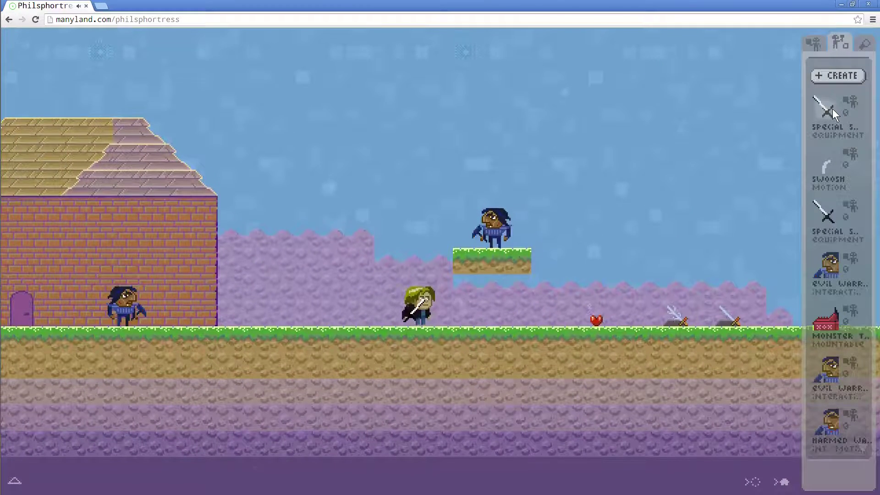
{"action": "key", "text": "space"}
{"action": "key", "text": "Left"}
Move the character to the floating grass platform and attack the warrior on it with the special sword.
{"action": "key", "text": "Right"}
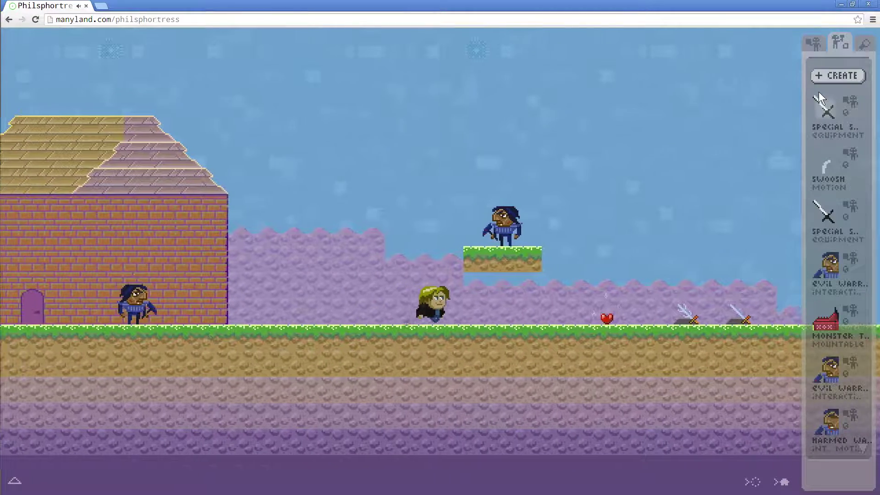
{"action": "key", "text": "Right"}
{"action": "key", "text": "space"}
{"action": "key", "text": "Left"}
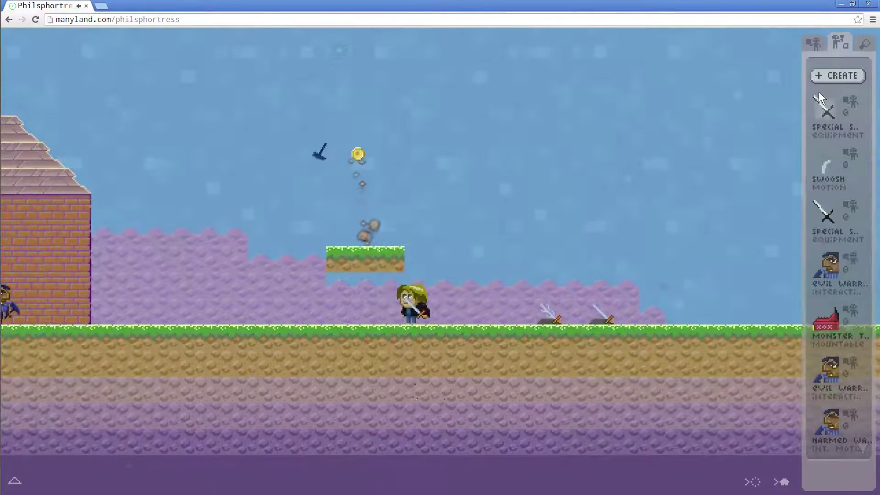
Walk the character back past the platform to the warrior in front of the brick house.
{"action": "key", "text": "Left"}
{"action": "key", "text": "Up"}
{"action": "key", "text": "Right"}
{"action": "key", "text": "Left"}
{"action": "key", "text": "Right"}
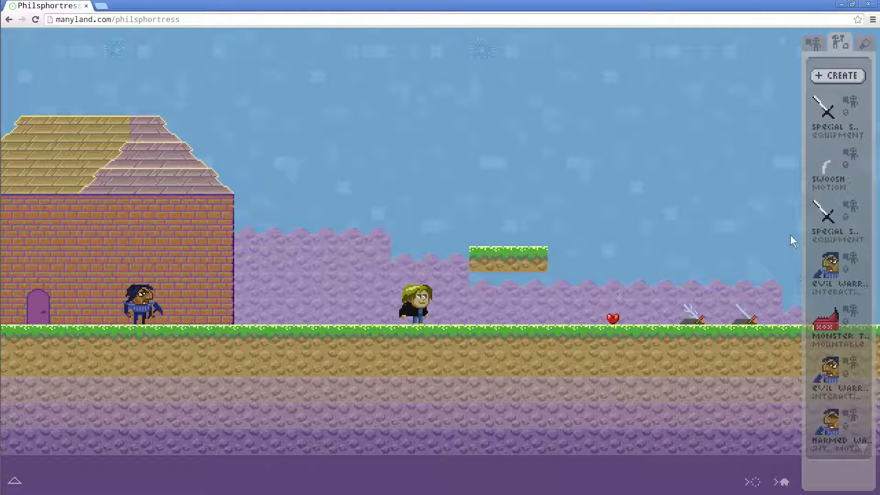
{"action": "key", "text": "Left"}
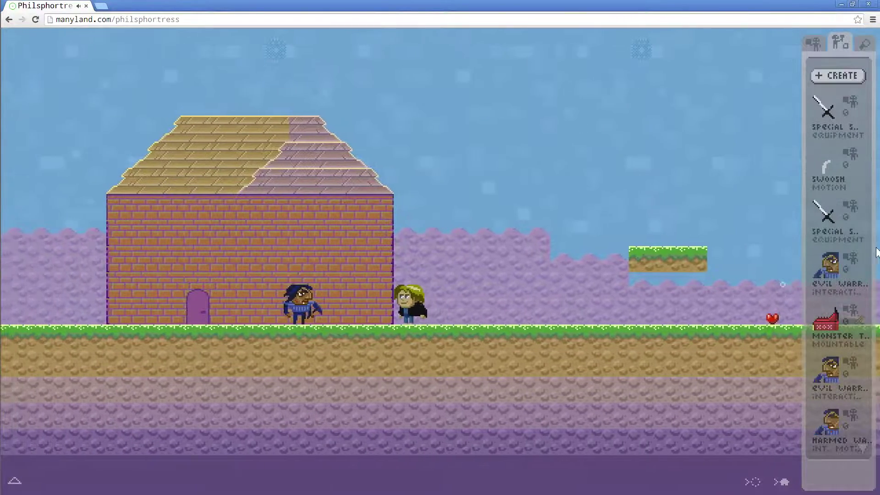
Open the evil warrior's script and insert blank lines between the two wide range sword rules.
{"action": "left_click", "coordinate": [839, 76]}
{"action": "left_click", "coordinate": [496, 53]}
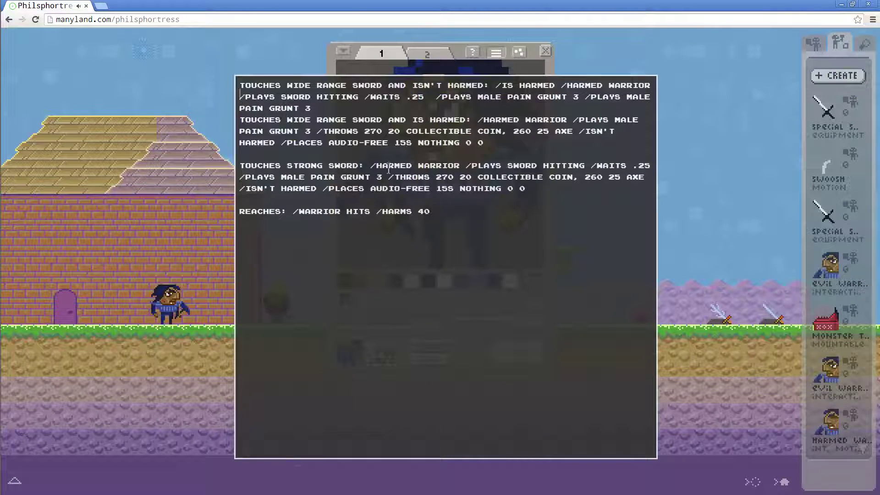
{"action": "key", "text": "Down"}
{"action": "key", "text": "Down"}
{"action": "key", "text": "Return"}
{"action": "key", "text": "Return"}
{"action": "key", "text": "Return"}
{"action": "key", "text": "Return"}
{"action": "key", "text": "Return"}
{"action": "key", "text": "Return"}
{"action": "key", "text": "Return"}
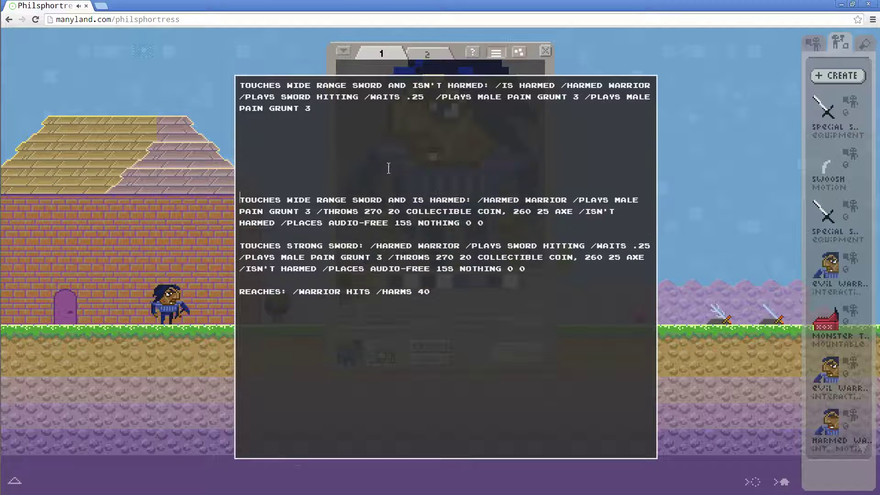
Highlight the first rule of the script and examine its wide range sword condition.
{"action": "key", "text": "shift+Down"}
{"action": "key", "text": "shift+Down"}
{"action": "key", "text": "shift+Down"}
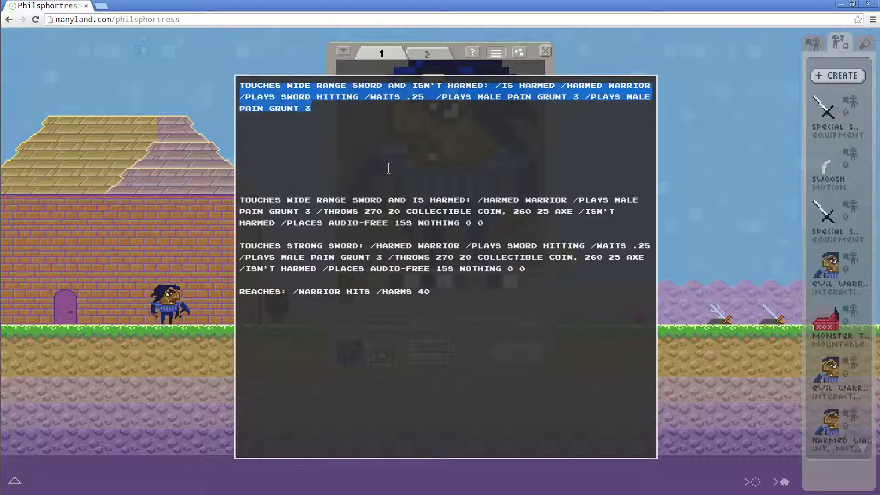
{"action": "key", "text": "Up"}
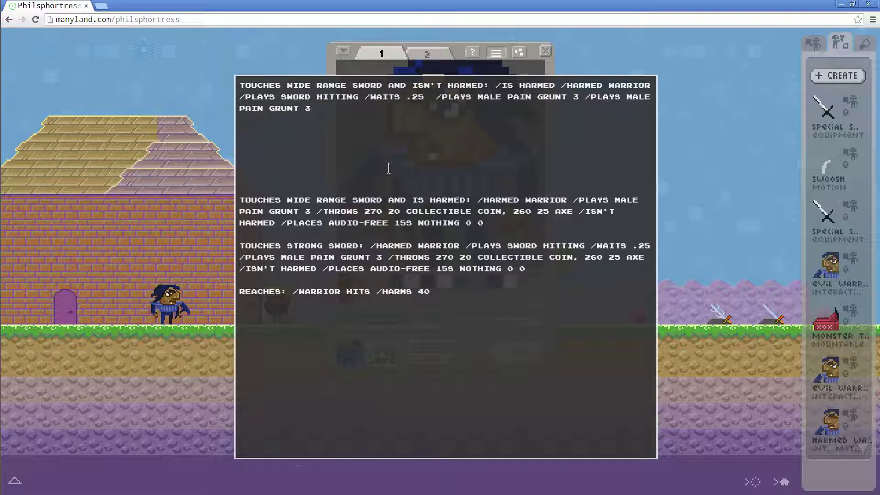
{"action": "key", "text": "ctrl+shift+Right"}
{"action": "key", "text": "ctrl+shift+Right"}
{"action": "key", "text": "ctrl+shift+Right"}
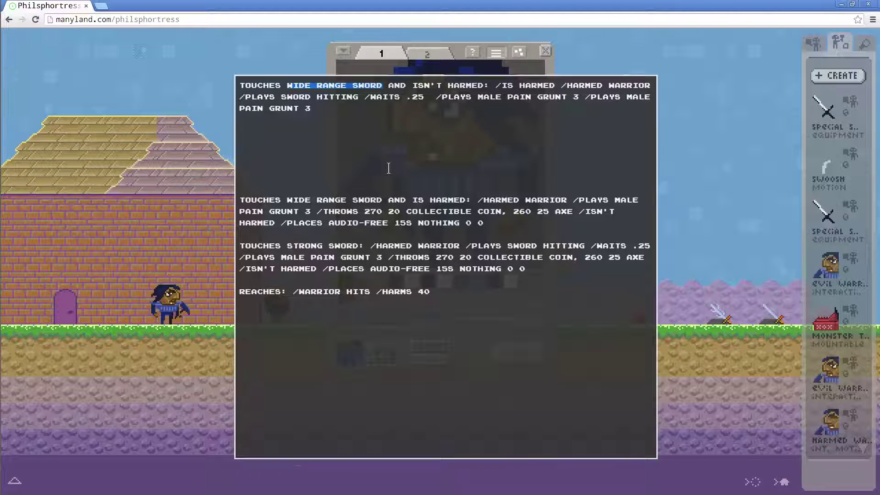
{"action": "key", "text": "Right"}
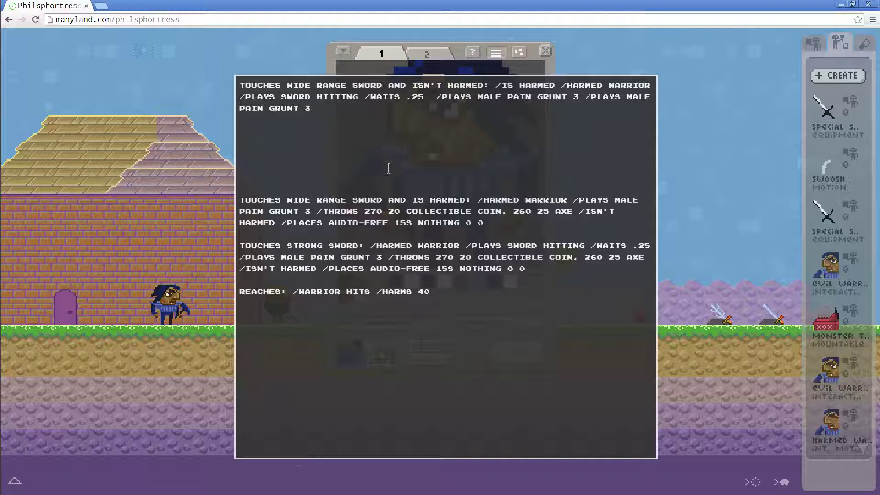
Try replacing WIDE RANGE with SPECIAL in the first rule's sword condition, and undo the change.
{"action": "key", "text": "ctrl+shift+Left"}
{"action": "key", "text": "ctrl+shift+Left"}
{"action": "key", "text": "BackSpace"}
{"action": "type", "text": "SPECIA"}
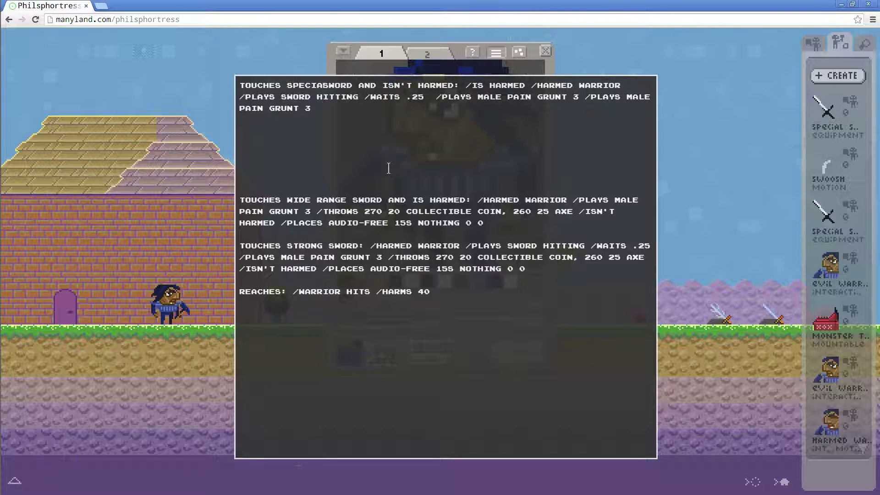
{"action": "type", "text": "L"}
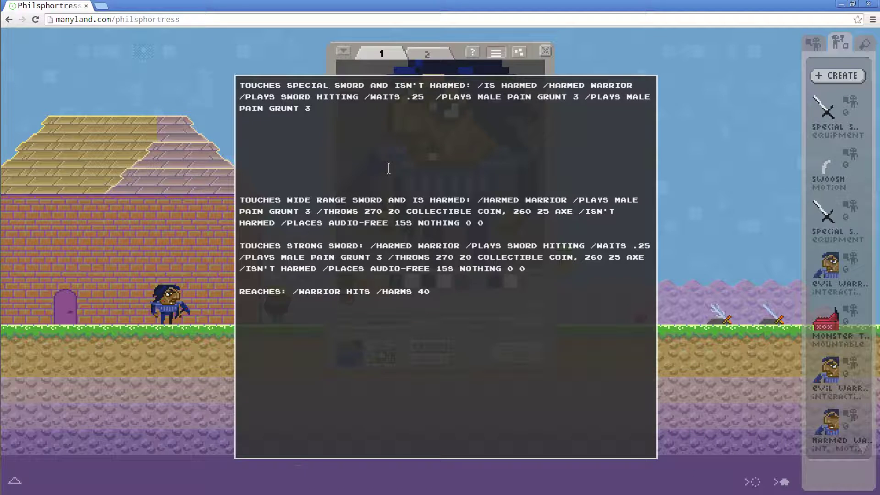
{"action": "key", "text": "ctrl+z"}
{"action": "key", "text": "ctrl+z"}
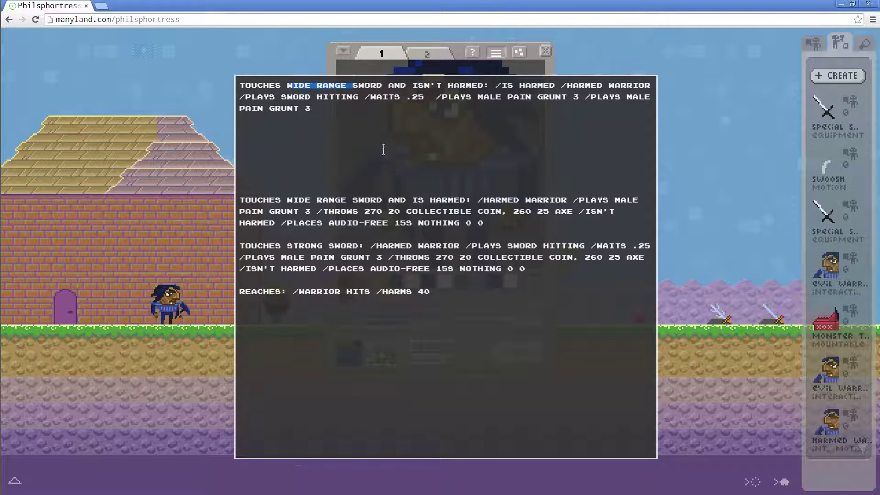
Examine the isn't harmed condition and the /IS HARMED and /HARMED WARRIOR commands in the first rule.
{"action": "left_click", "coordinate": [403, 120]}
{"action": "double_click", "coordinate": [475, 86]}
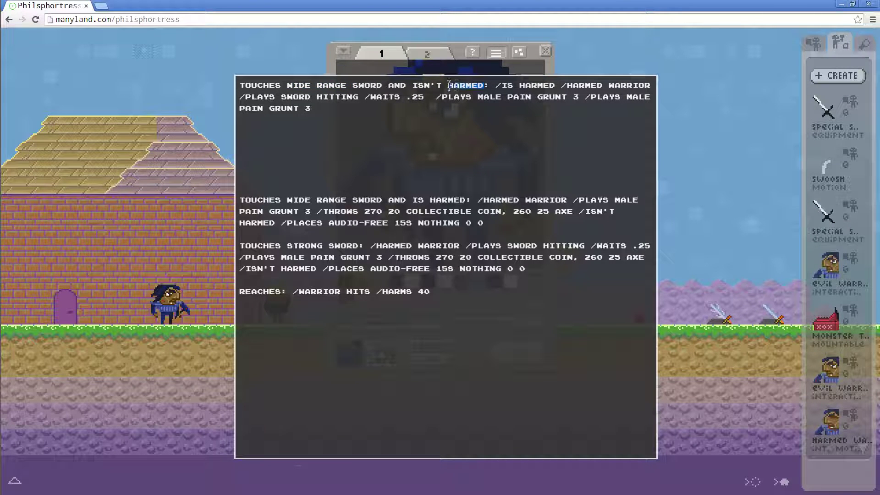
{"action": "left_click_drag", "start_coordinate": [501, 86], "coordinate": [555, 86]}
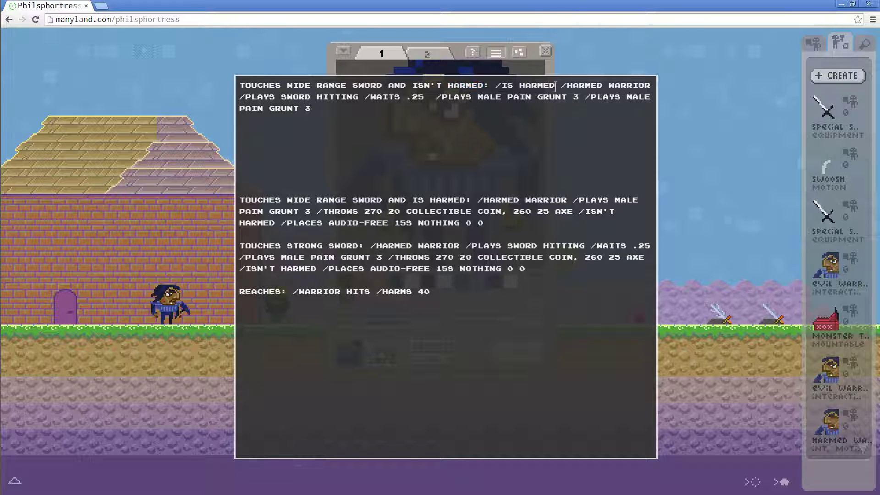
{"action": "double_click", "coordinate": [523, 86]}
{"action": "key", "text": "Right"}
{"action": "key", "text": "ctrl+shift+Right"}
{"action": "key", "text": "ctrl+shift+Right"}
{"action": "key", "text": "ctrl+shift+Right"}
{"action": "key", "text": "shift+Left"}
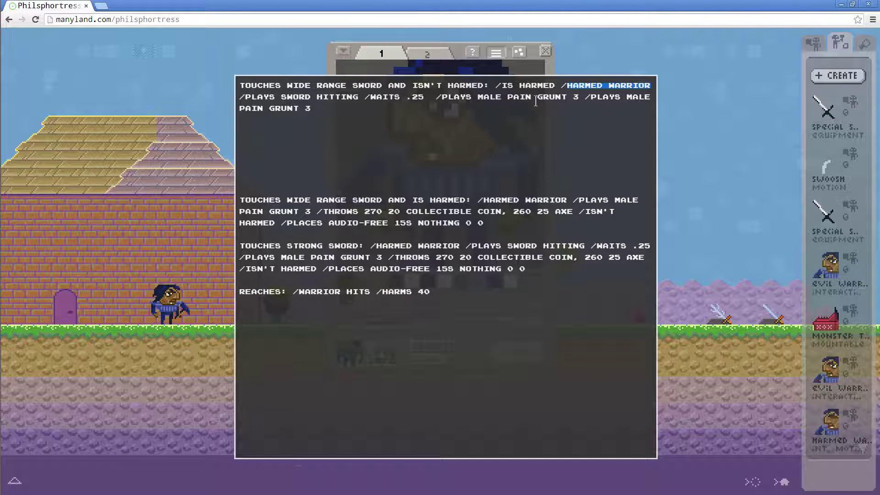
Highlight the PLAYS SWORD HITTING command in the first rule to review it.
{"action": "key", "text": "Down"}
{"action": "key", "text": "Right"}
{"action": "key", "text": "Right"}
{"action": "key", "text": "Right"}
{"action": "key", "text": "Right"}
{"action": "key", "text": "Right"}
{"action": "key", "text": "Right"}
{"action": "key", "text": "Right"}
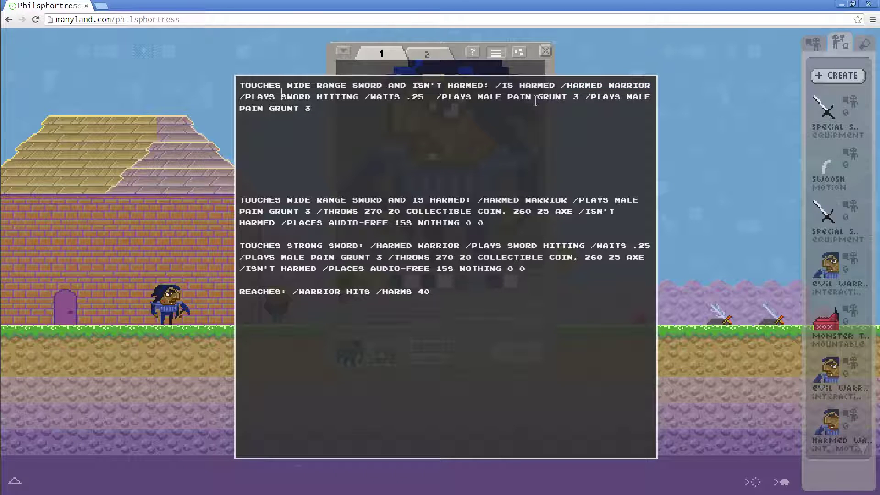
{"action": "key", "text": "shift+Right"}
{"action": "key", "text": "shift+Right"}
{"action": "key", "text": "shift+Right"}
{"action": "key", "text": "shift+Right"}
{"action": "key", "text": "shift+Right"}
{"action": "key", "text": "shift+Right"}
{"action": "key", "text": "shift+Right"}
{"action": "key", "text": "shift+Right"}
{"action": "key", "text": "shift+Right"}
{"action": "key", "text": "shift+Right"}
{"action": "key", "text": "shift+Right"}
{"action": "key", "text": "shift+Right"}
{"action": "key", "text": "shift+Right"}
{"action": "key", "text": "shift+Right"}
{"action": "key", "text": "shift+Right"}
{"action": "key", "text": "shift+Right"}
{"action": "key", "text": "shift+Right"}
{"action": "key", "text": "shift+Right"}
{"action": "key", "text": "shift+Right"}
{"action": "key", "text": "shift+Right"}
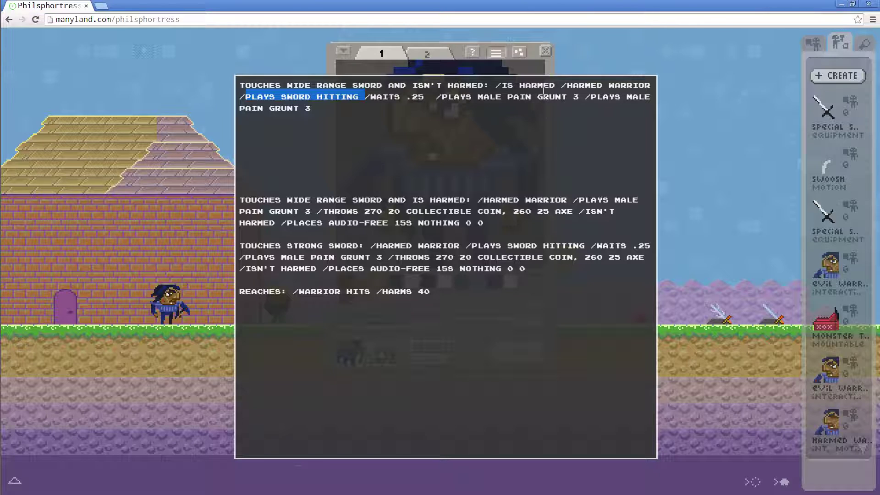
Search the item library for "sword sound".
{"action": "left_click", "coordinate": [863, 48]}
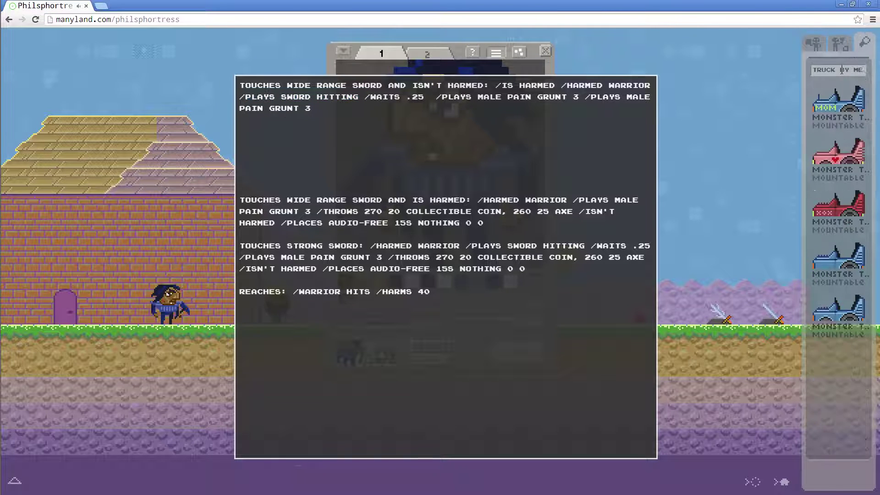
{"action": "left_click", "coordinate": [842, 70]}
{"action": "type", "text": "swor"}
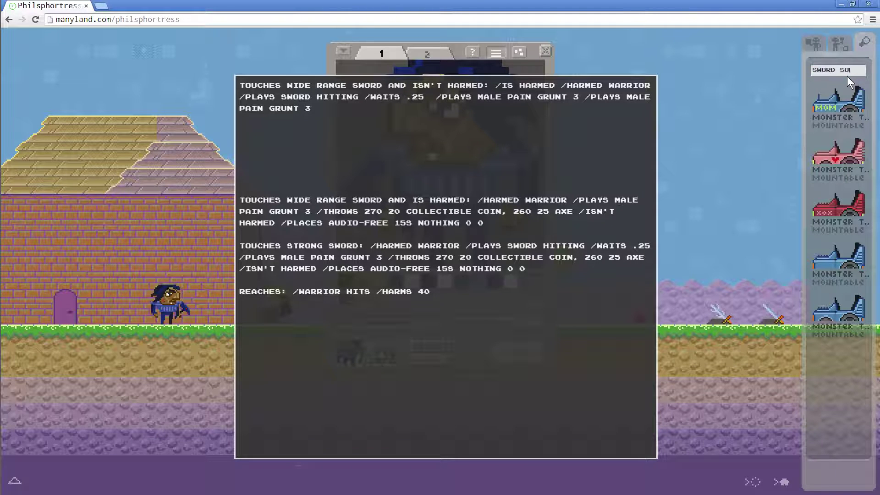
{"action": "key", "text": "Return"}
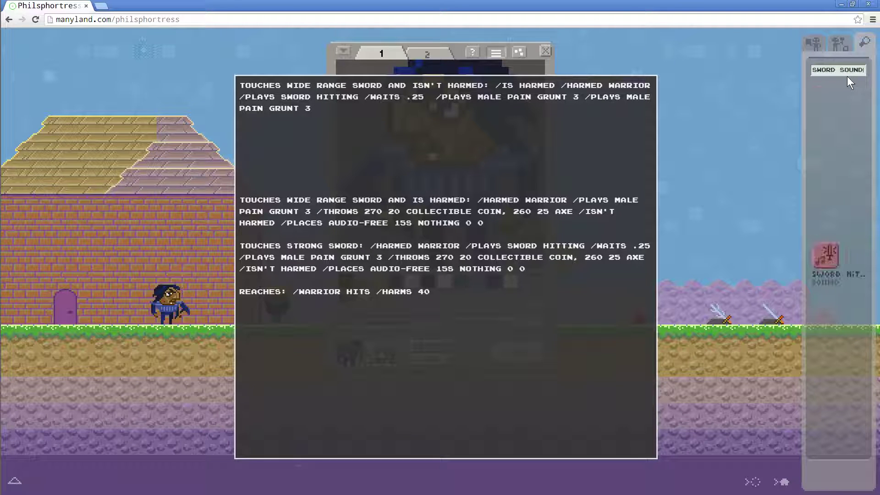
Preview the first sword sound, and add the sword hitting sound to the script's list of referenced items.
{"action": "left_click", "coordinate": [829, 96]}
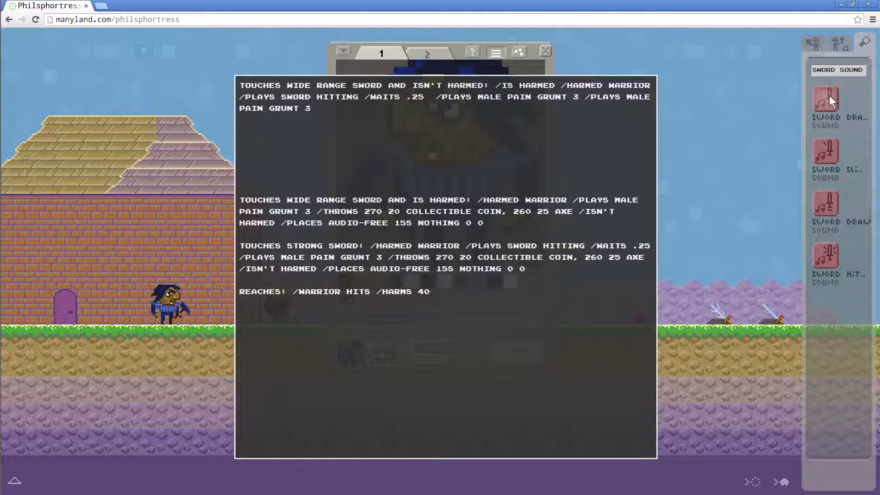
{"action": "left_click", "coordinate": [830, 95]}
{"action": "left_click", "coordinate": [521, 51]}
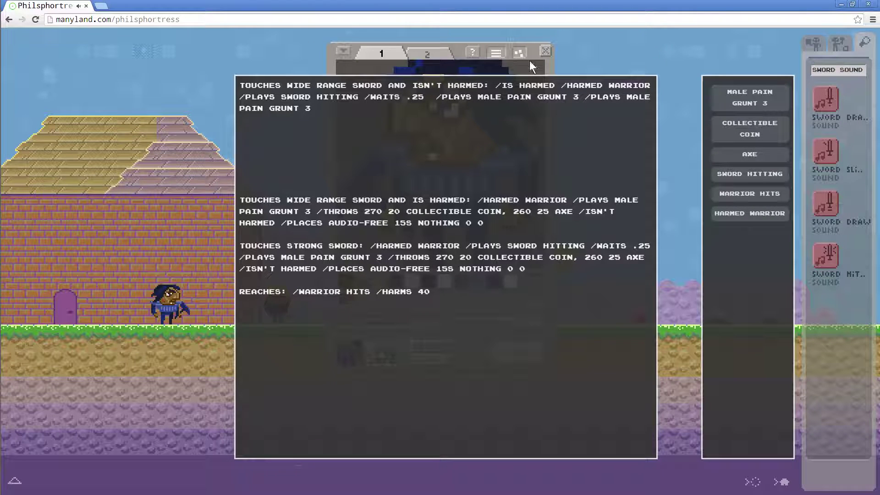
{"action": "left_click", "coordinate": [832, 253]}
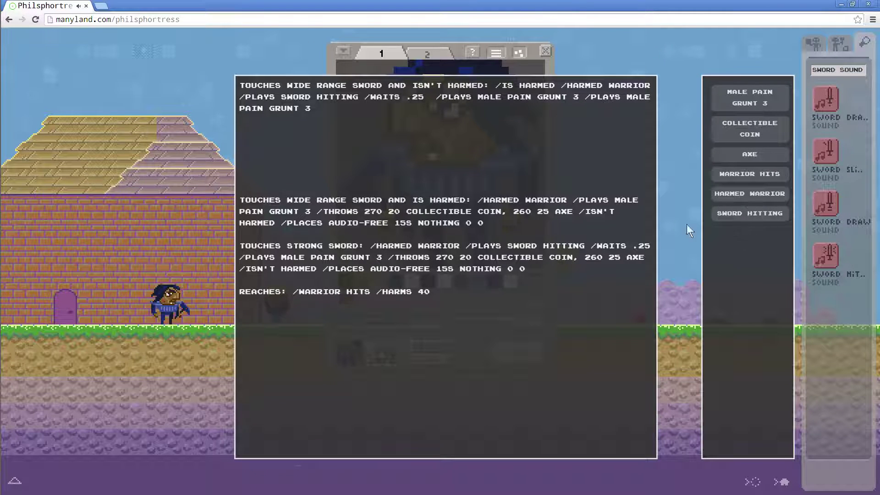
Review the wait and grunt commands in the first rule and delete the duplicate /PLAYS MALE PAIN GRUNT 3 at its end.
{"action": "left_click_drag", "start_coordinate": [280, 96], "coordinate": [480, 98]}
{"action": "left_click", "coordinate": [364, 96]}
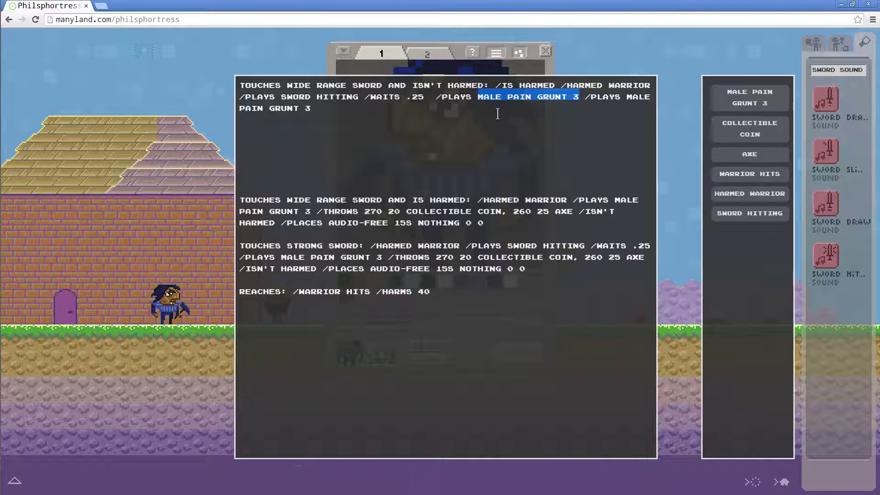
{"action": "left_click", "coordinate": [596, 107]}
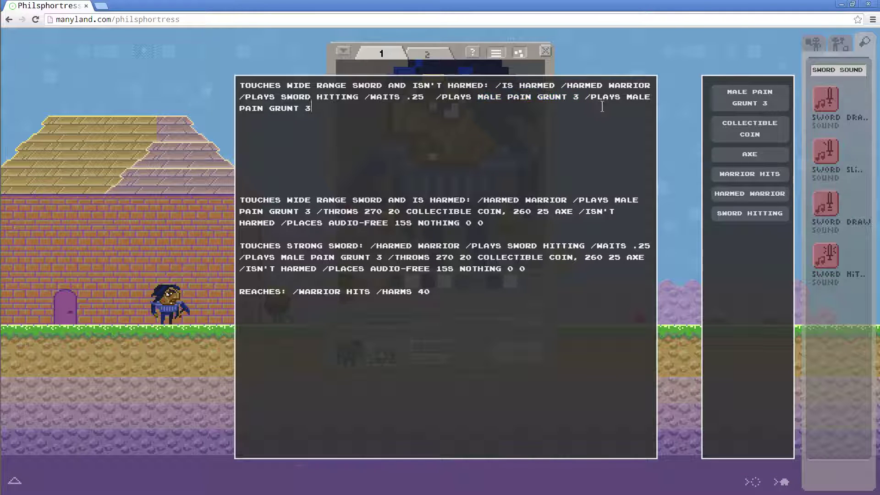
{"action": "left_click_drag", "start_coordinate": [602, 106], "coordinate": [582, 97]}
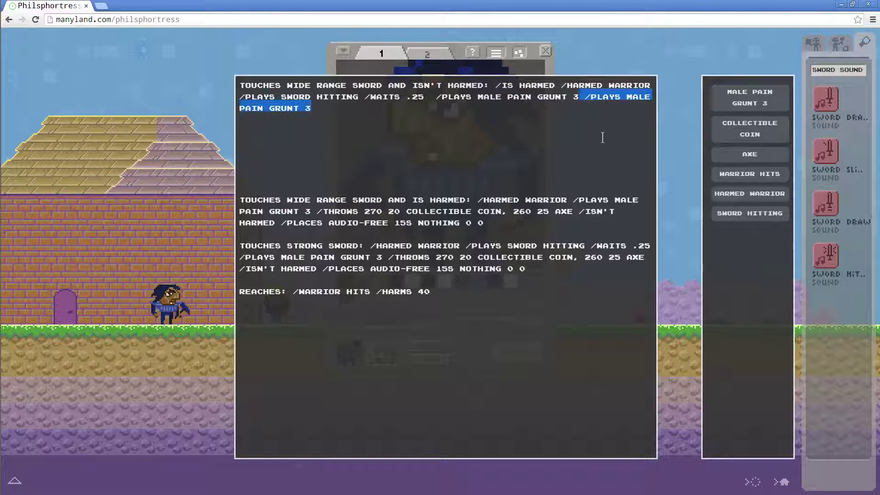
{"action": "key", "text": "BackSpace"}
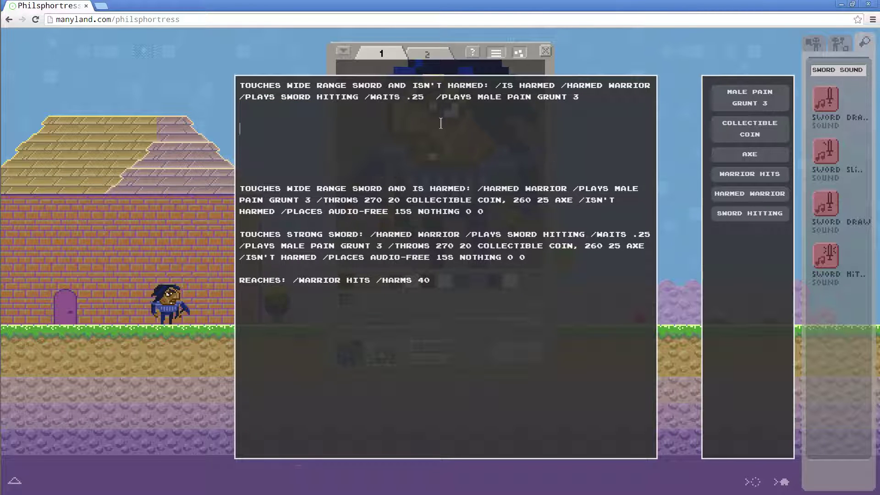
Remove the extra blank lines between the two wide range sword rules and insert blank lines above the strong sword rule.
{"action": "key", "text": "Delete"}
{"action": "key", "text": "Delete"}
{"action": "key", "text": "Delete"}
{"action": "key", "text": "Delete"}
{"action": "key", "text": "Delete"}
{"action": "key", "text": "Delete"}
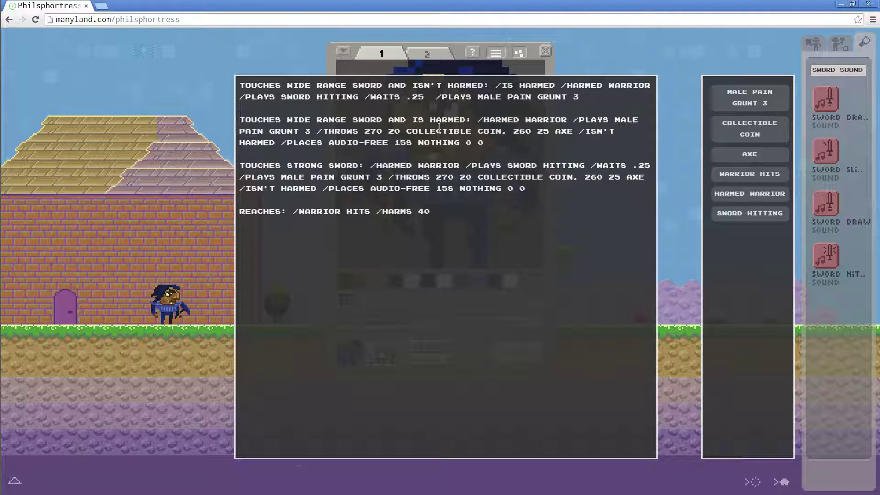
{"action": "key", "text": "Return"}
{"action": "key", "text": "Return"}
{"action": "key", "text": "Return"}
{"action": "key", "text": "Return"}
{"action": "key", "text": "Return"}
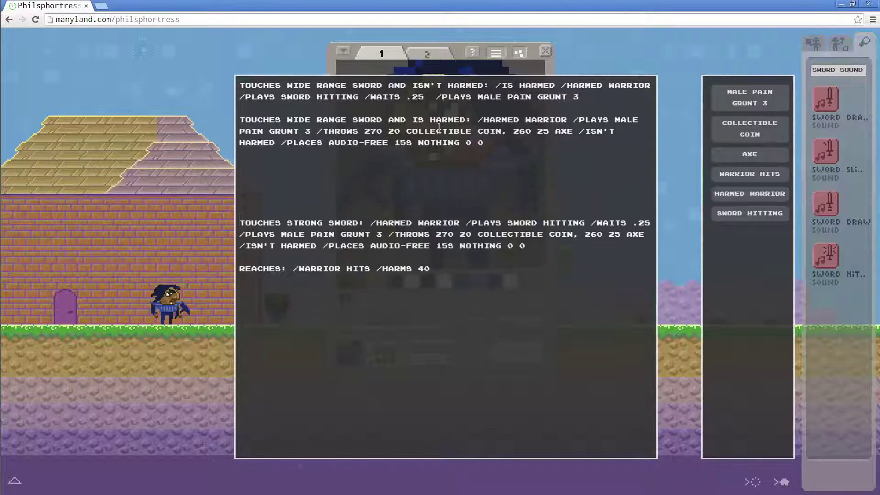
Examine the second rule's is harmed condition, its /HARMED WARRIOR command and its pain grunt sound.
{"action": "left_click_drag", "start_coordinate": [467, 120], "coordinate": [413, 119]}
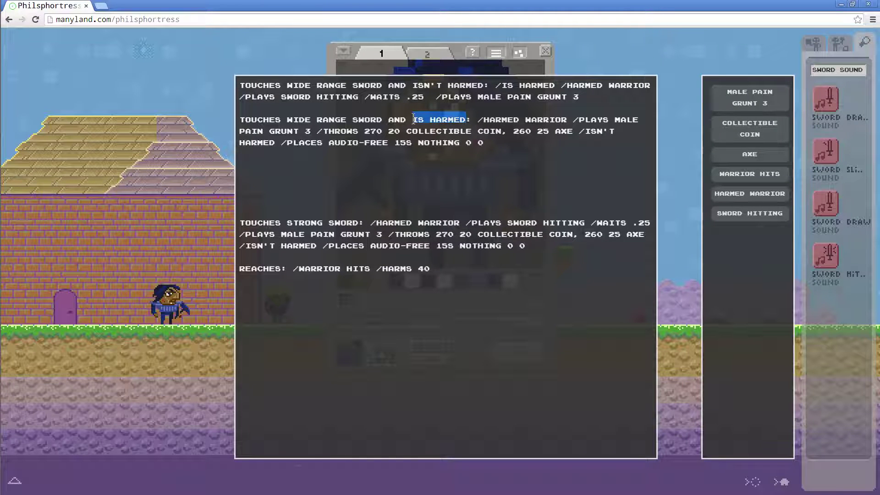
{"action": "left_click", "coordinate": [480, 119]}
{"action": "left_click_drag", "start_coordinate": [479, 120], "coordinate": [569, 121]}
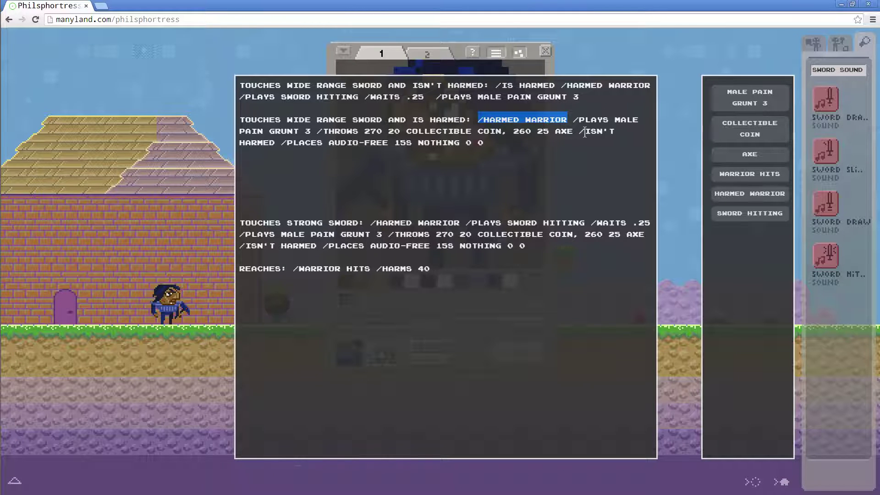
{"action": "left_click_drag", "start_coordinate": [312, 131], "coordinate": [237, 130]}
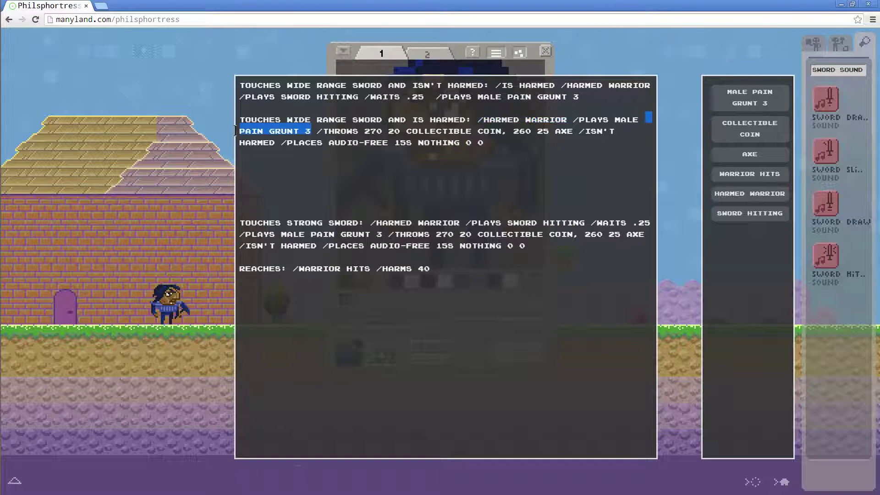
{"action": "left_click", "coordinate": [374, 140]}
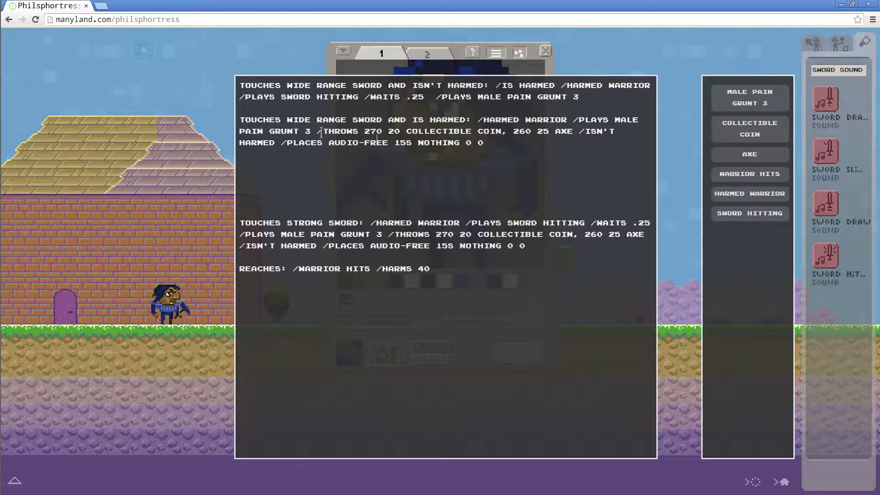
Examine the second rule's commands for throwing the coin and axe, clearing the harmed state and placing nothing.
{"action": "left_click_drag", "start_coordinate": [321, 133], "coordinate": [507, 145]}
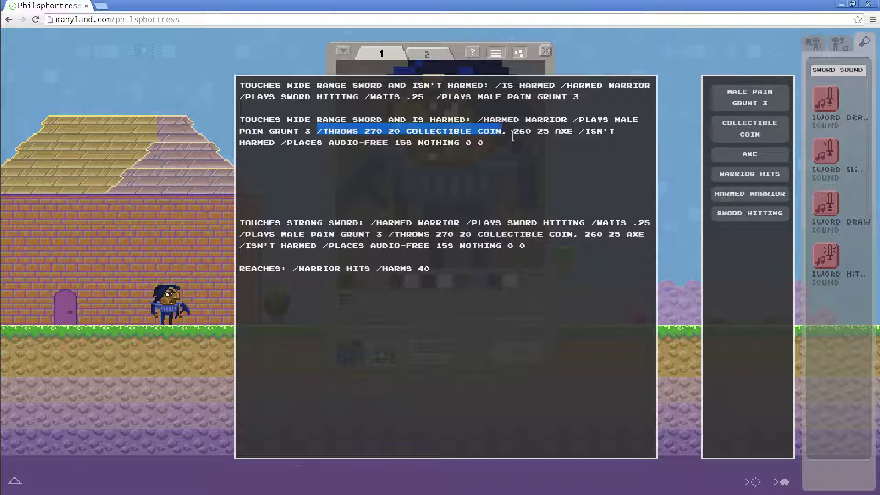
{"action": "left_click", "coordinate": [514, 135]}
{"action": "left_click_drag", "start_coordinate": [573, 132], "coordinate": [514, 132]}
{"action": "left_click", "coordinate": [593, 138]}
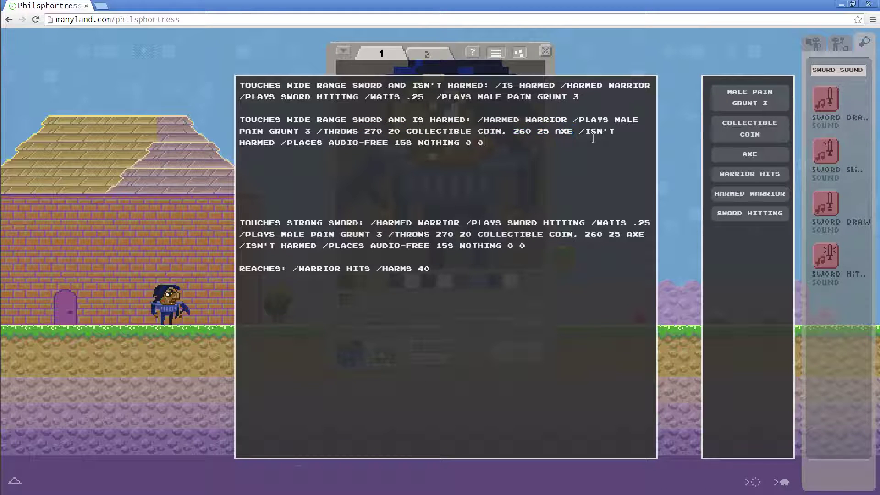
{"action": "left_click_drag", "start_coordinate": [580, 131], "coordinate": [275, 143]}
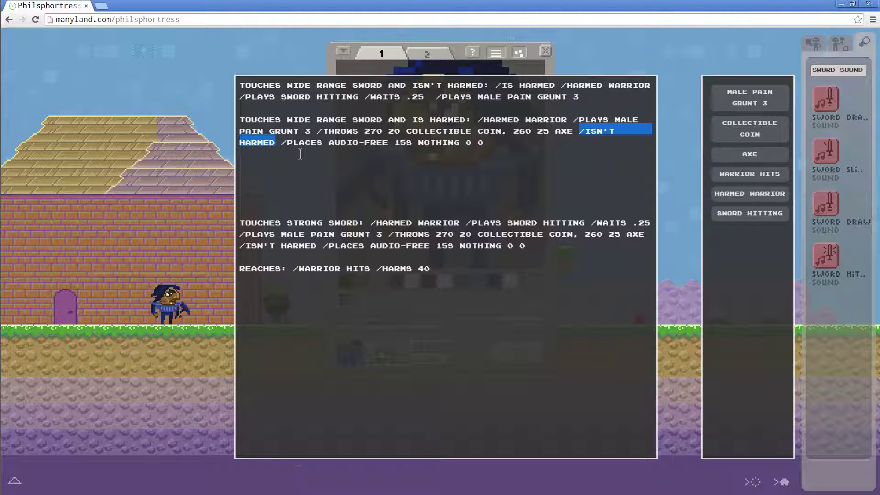
{"action": "left_click_drag", "start_coordinate": [281, 143], "coordinate": [503, 144]}
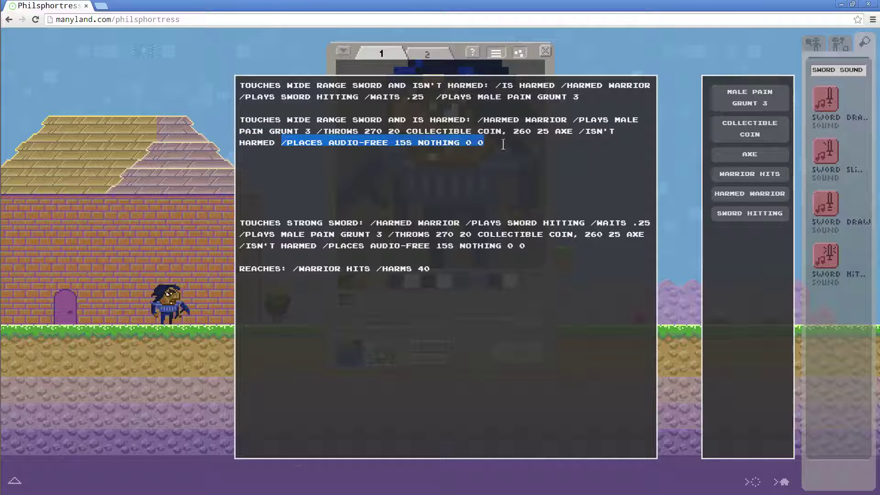
{"action": "left_click", "coordinate": [459, 150]}
{"action": "double_click", "coordinate": [443, 155]}
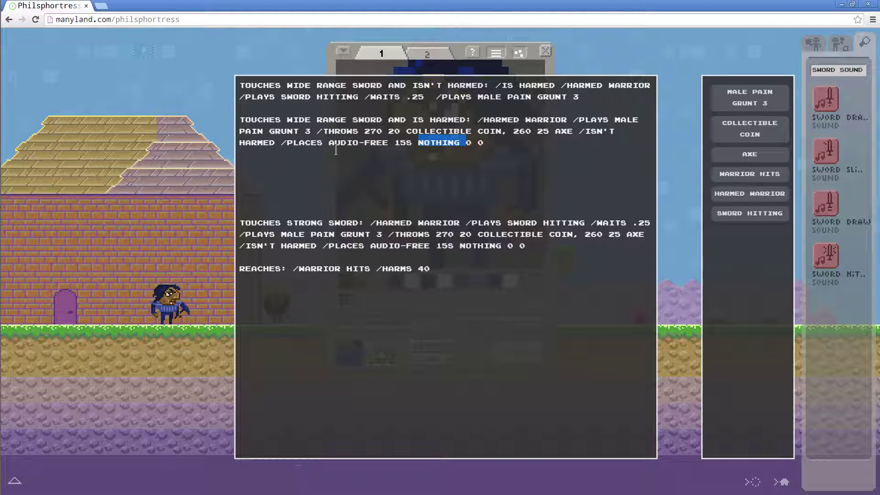
Replace PLACES AUDIO-FREE 15S NOTHING 0 0 at the end of the second rule with DISAPPEAR.
{"action": "left_click", "coordinate": [482, 142]}
{"action": "left_click_drag", "start_coordinate": [482, 142], "coordinate": [465, 143]}
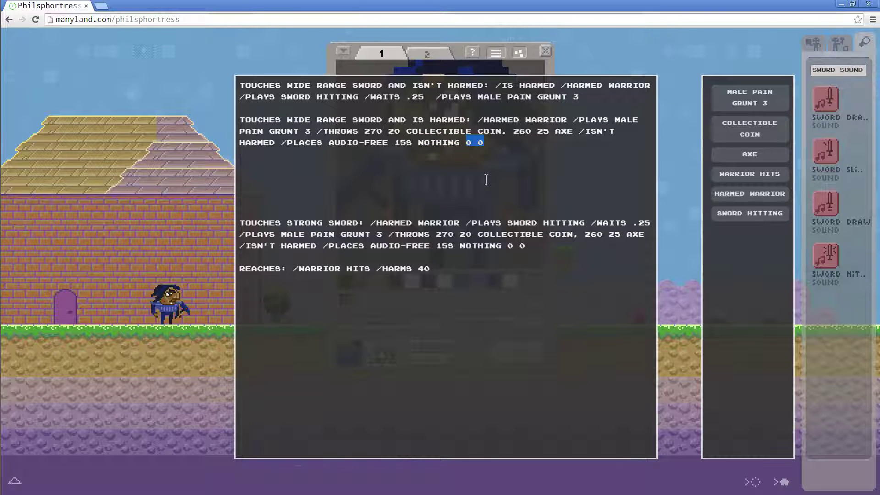
{"action": "key", "text": "ctrl+shift+Left"}
{"action": "key", "text": "ctrl+shift+Left"}
{"action": "key", "text": "ctrl+shift+Left"}
{"action": "key", "text": "ctrl+shift+Left"}
{"action": "key", "text": "ctrl+shift+Left"}
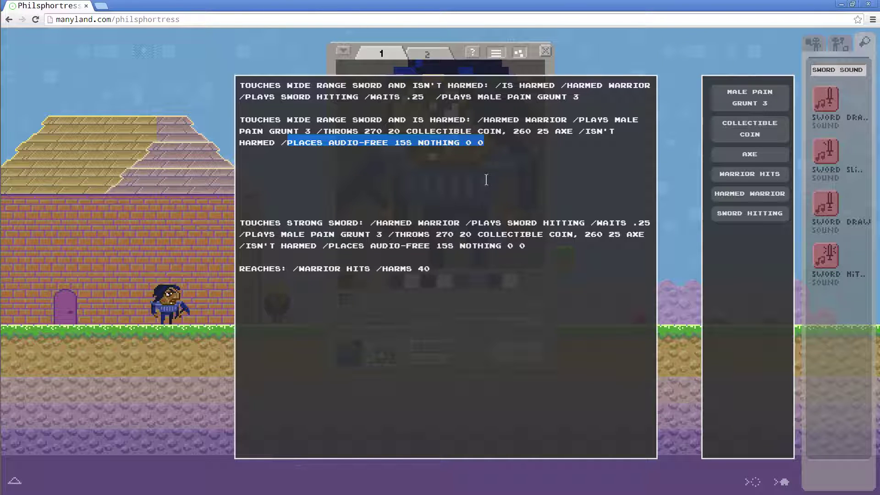
{"action": "type", "text": "DISAPPEAR"}
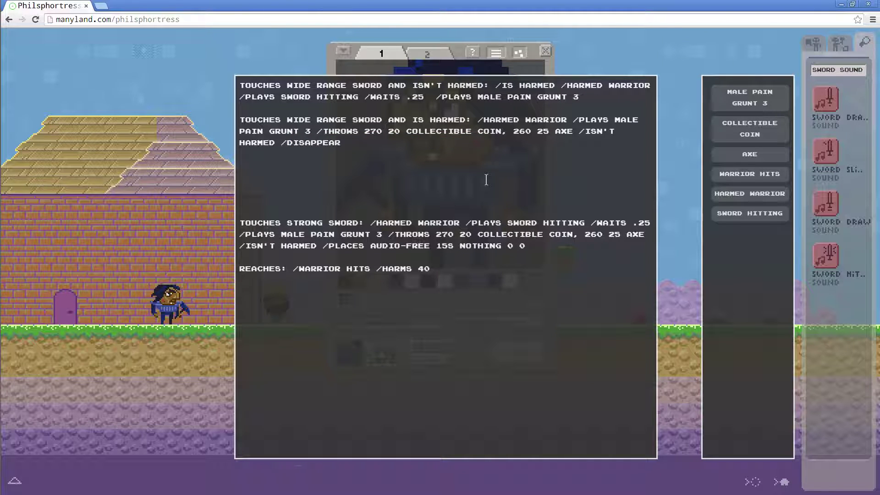
Remove the extra blank lines above the strong sword rule and insert blank lines above the REACHES rule.
{"action": "key", "text": "ctrl+shift+Left"}
{"action": "key", "text": "ctrl+shift+Left"}
{"action": "key", "text": "Down"}
{"action": "key", "text": "Down"}
{"action": "key", "text": "Delete"}
{"action": "key", "text": "Delete"}
{"action": "key", "text": "Delete"}
{"action": "key", "text": "Down"}
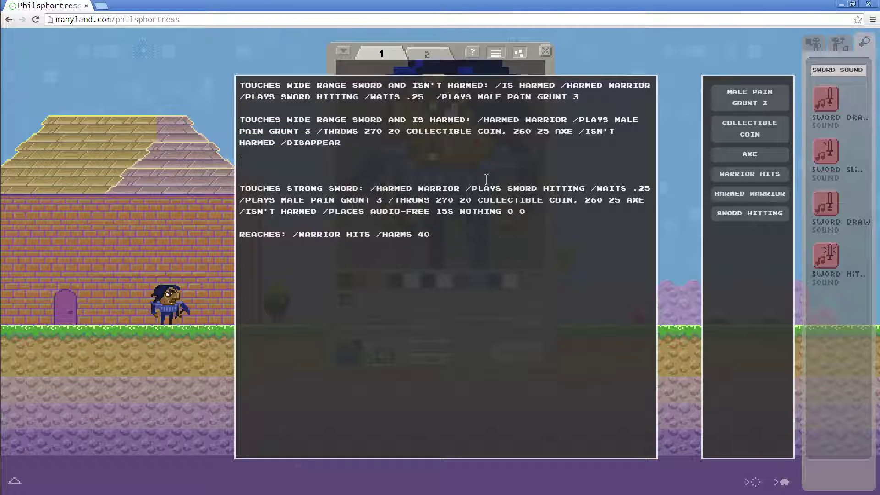
{"action": "key", "text": "Return"}
{"action": "key", "text": "Return"}
{"action": "key", "text": "Up"}
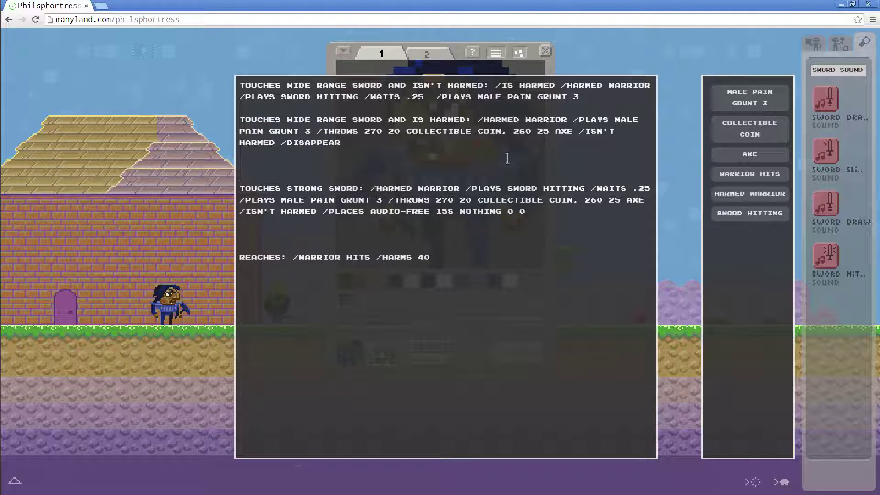
Examine the strong sword rule's condition and its full set of commands.
{"action": "left_click_drag", "start_coordinate": [360, 188], "coordinate": [287, 188]}
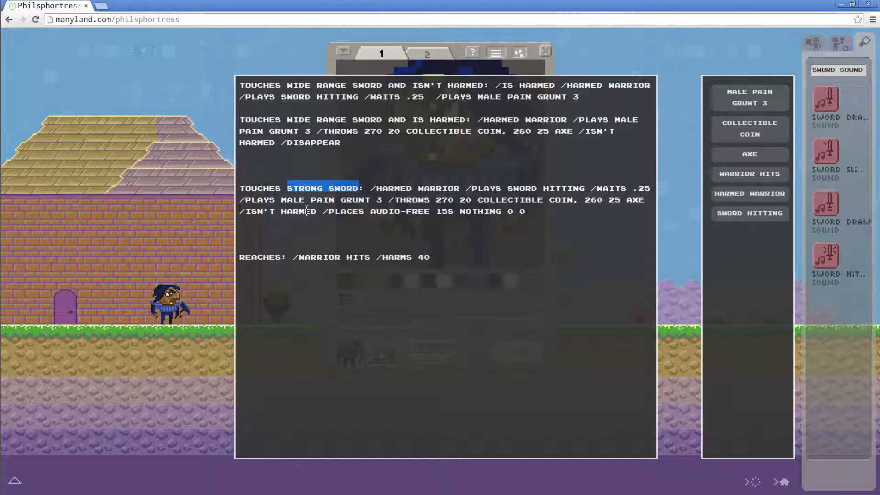
{"action": "left_click_drag", "start_coordinate": [535, 212], "coordinate": [517, 174]}
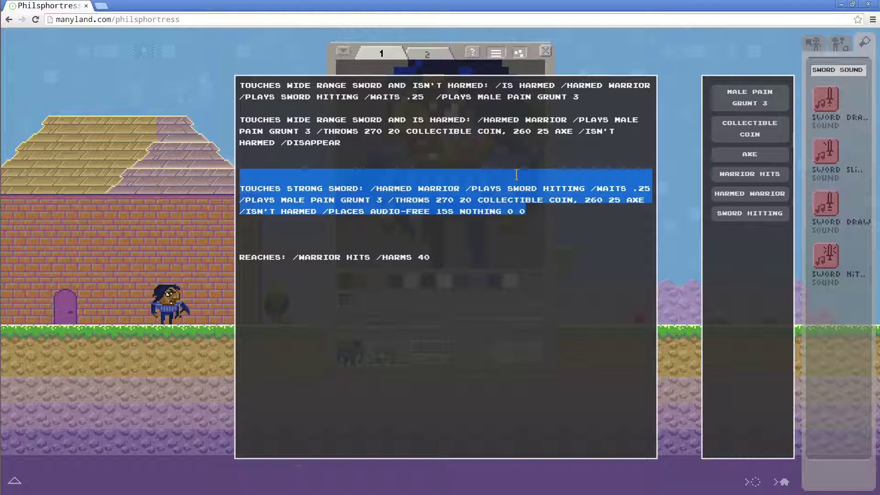
{"action": "left_click", "coordinate": [517, 175]}
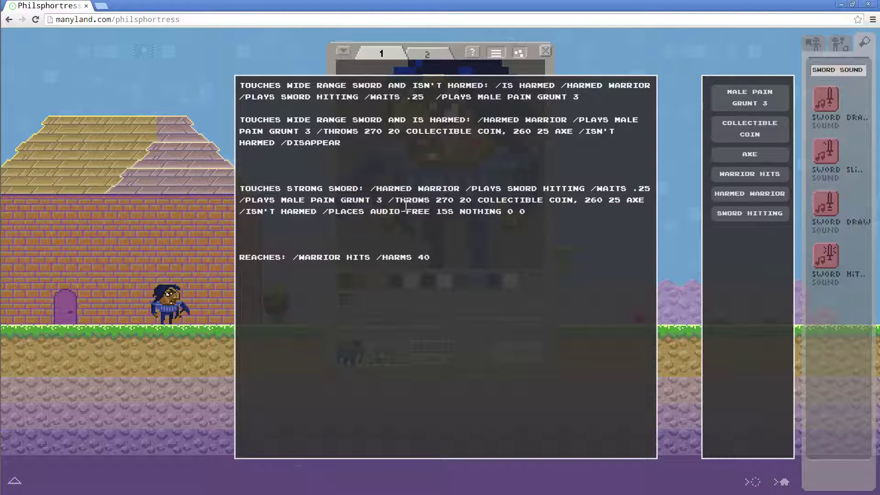
Add -OR- TOUCHES STRONG SWORD to the second rule's condition and delete the separate strong sword rule.
{"action": "left_click_drag", "start_coordinate": [359, 188], "coordinate": [238, 190]}
{"action": "key", "text": "ctrl+c"}
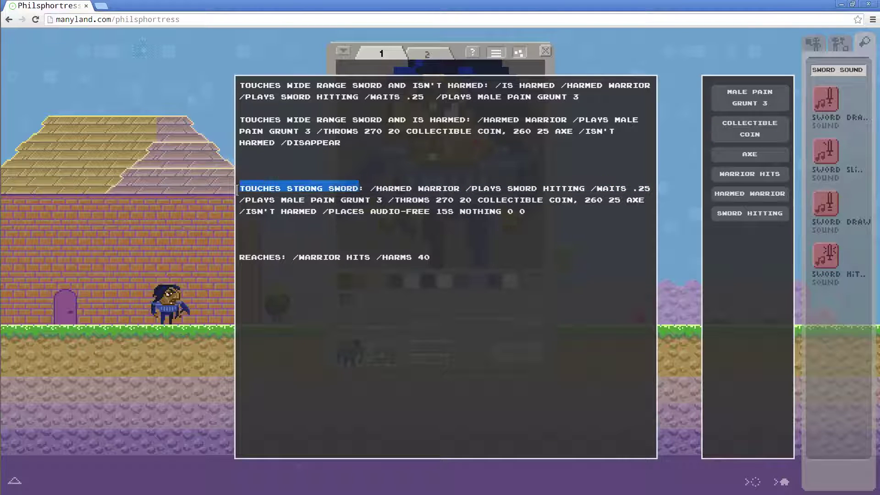
{"action": "left_click", "coordinate": [469, 120]}
{"action": "type", "text": "-OR-"}
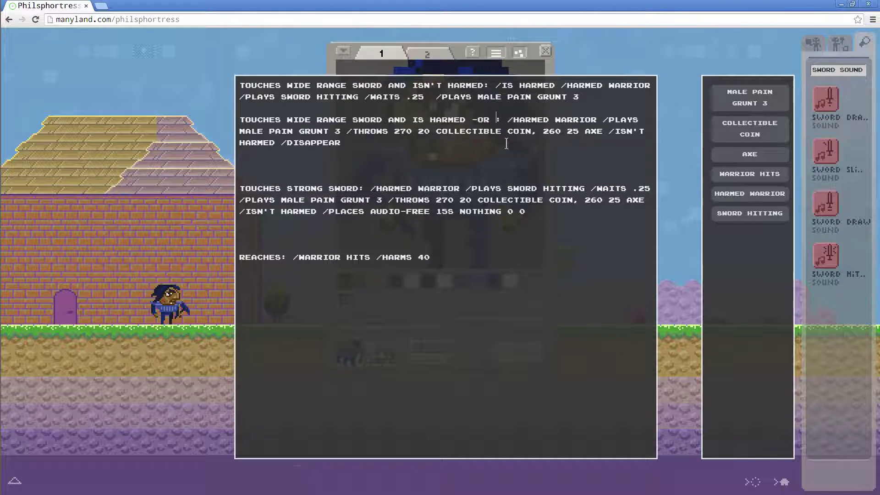
{"action": "key", "text": "ctrl+v"}
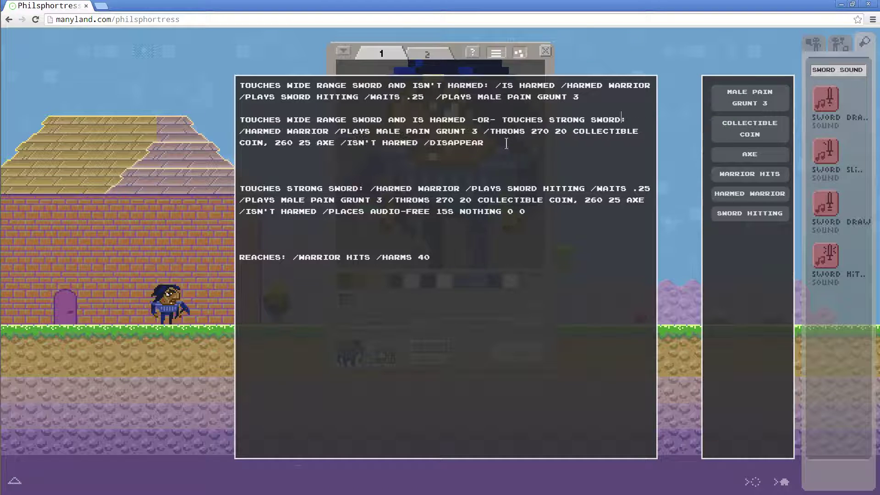
{"action": "left_click_drag", "start_coordinate": [541, 216], "coordinate": [529, 152]}
{"action": "key", "text": "Delete"}
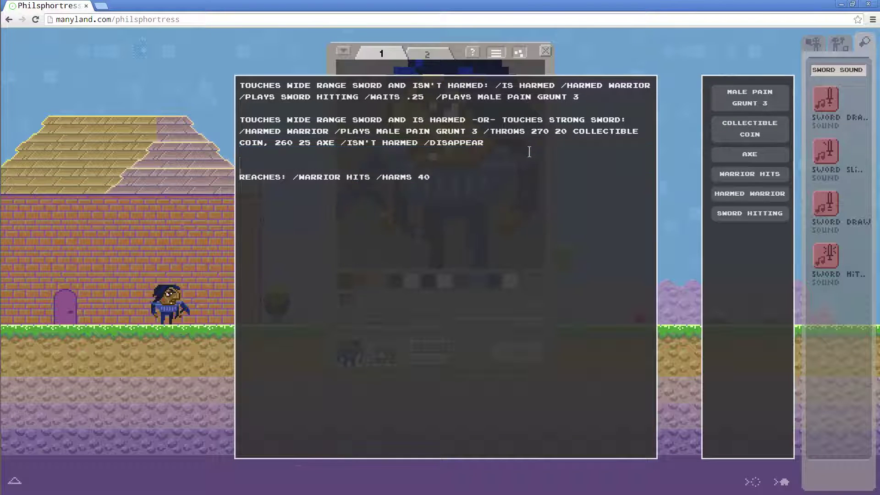
Examine the REACHES rule's /WARRIOR HITS and /HARMS 40 commands, and close the script and the warrior's editor.
{"action": "key", "text": "ctrl+shift+Right"}
{"action": "key", "text": "shift+Left"}
{"action": "key", "text": "shift+Left"}
{"action": "key", "text": "shift+Left"}
{"action": "key", "text": "Right"}
{"action": "key", "text": "Right"}
{"action": "key", "text": "shift+End"}
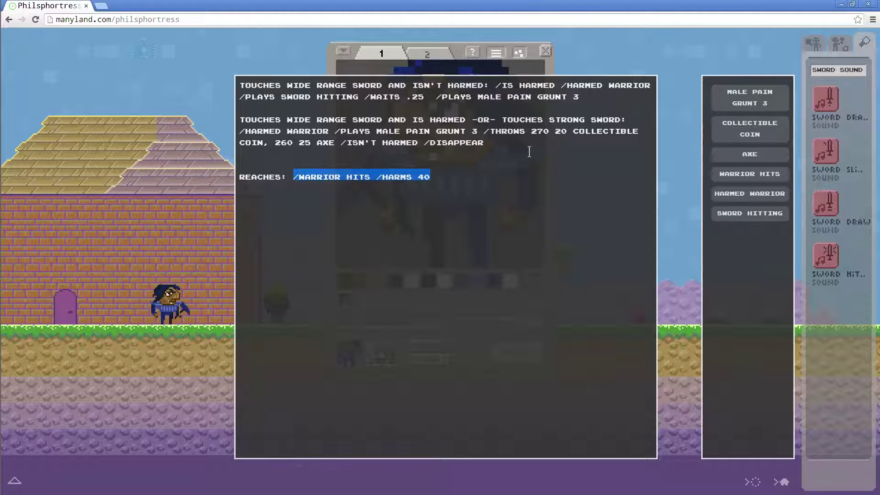
{"action": "key", "text": "ctrl+shift+Left"}
{"action": "key", "text": "ctrl+shift+Left"}
{"action": "key", "text": "shift+Left"}
{"action": "key", "text": "shift+Left"}
{"action": "key", "text": "End"}
{"action": "key", "text": "ctrl+shift+Left"}
{"action": "key", "text": "ctrl+shift+Left"}
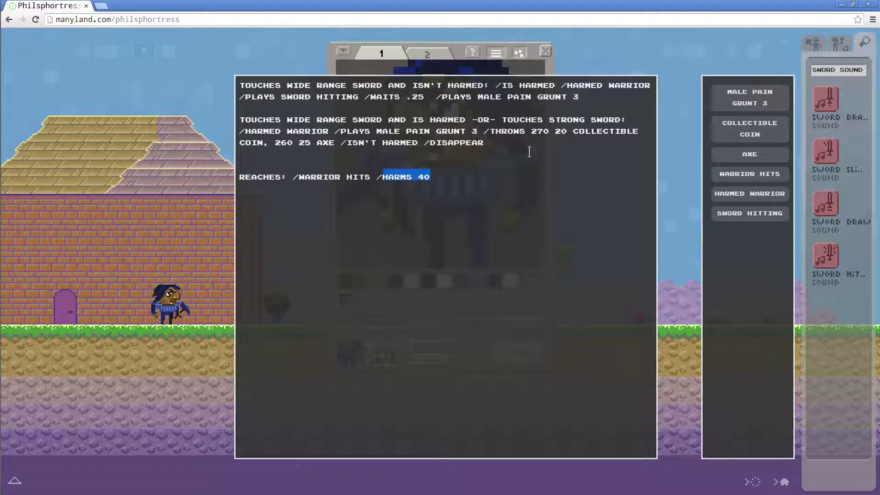
{"action": "left_click", "coordinate": [500, 54]}
{"action": "left_click", "coordinate": [545, 51]}
{"action": "left_click", "coordinate": [452, 81]}
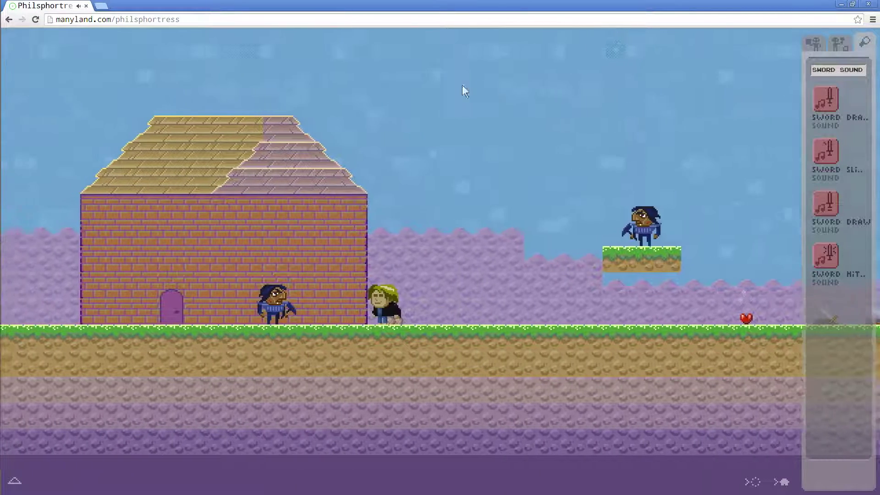
Get a sword and walk back to the warrior by the house.
{"action": "key", "text": "Right"}
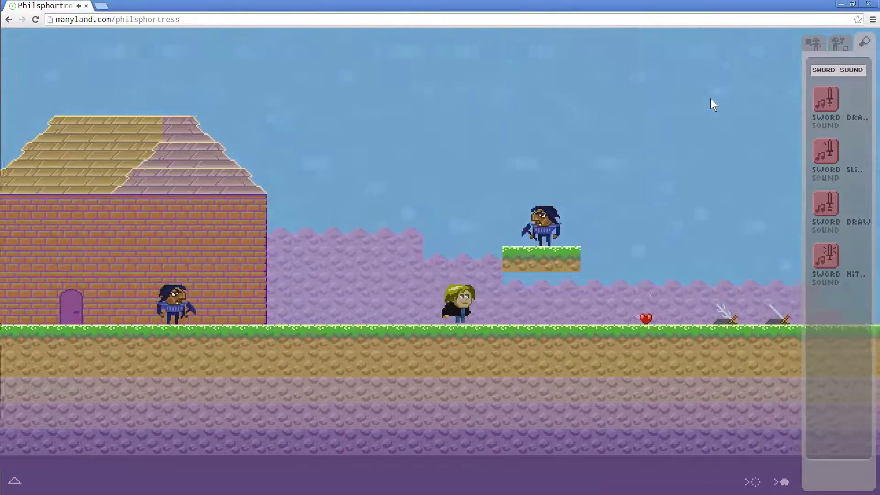
{"action": "key", "text": "Left"}
{"action": "key", "text": "Left"}
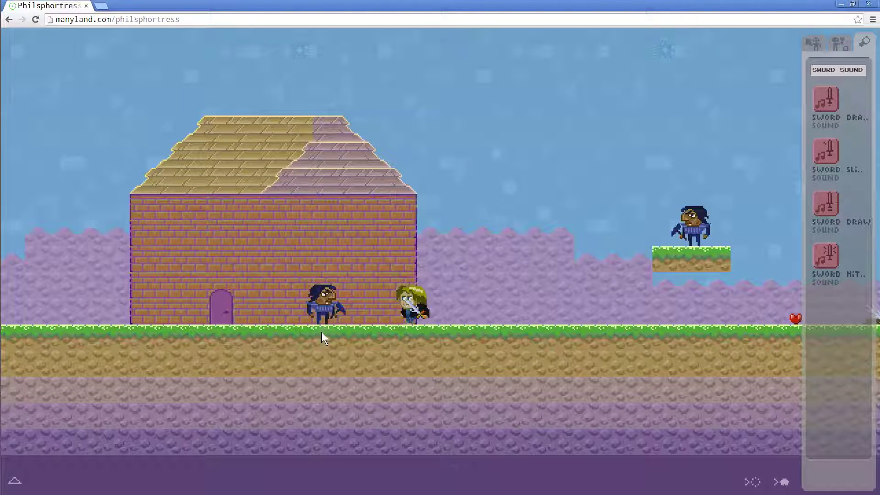
Fight the warrior by the house with the sword, walk away from the house and put the sword away.
{"action": "key", "text": "Left"}
{"action": "key", "text": "Right"}
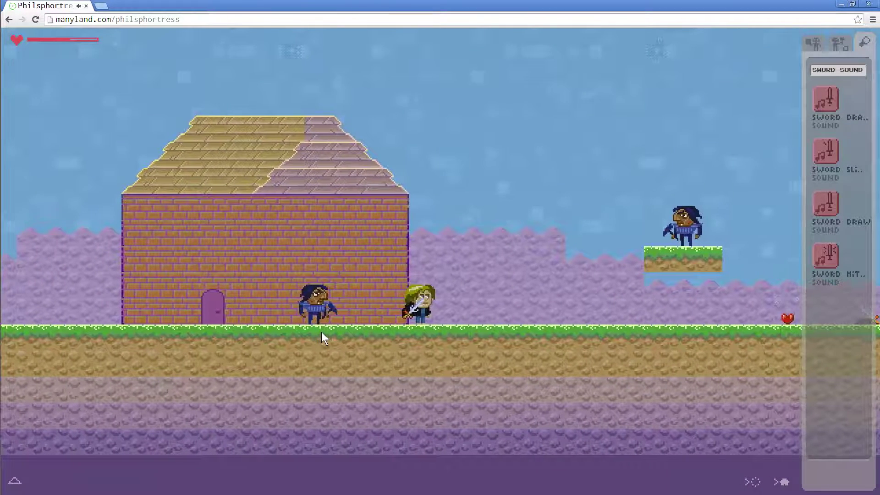
{"action": "key", "text": "Left"}
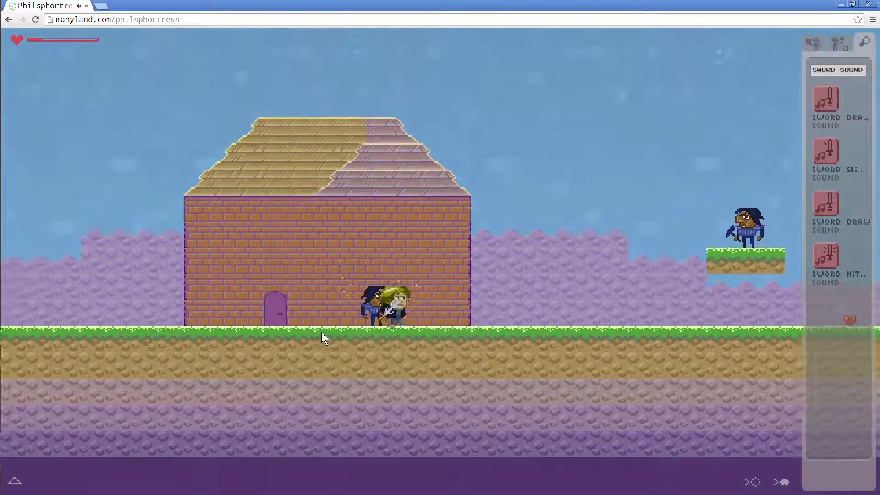
{"action": "key", "text": "Left"}
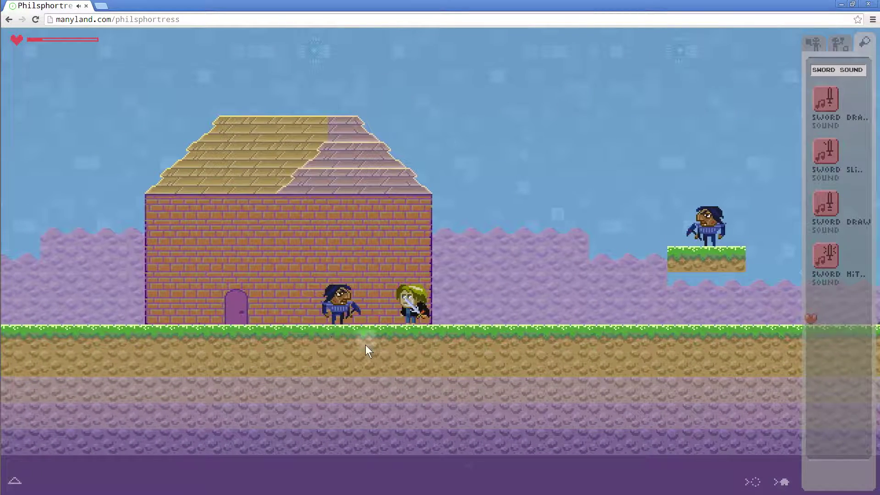
{"action": "key", "text": "Left"}
{"action": "key", "text": "space"}
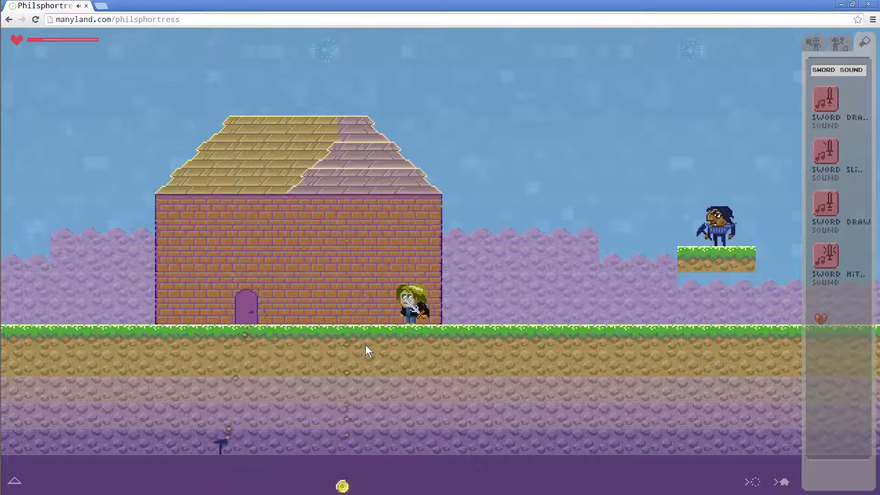
{"action": "key", "text": "Right"}
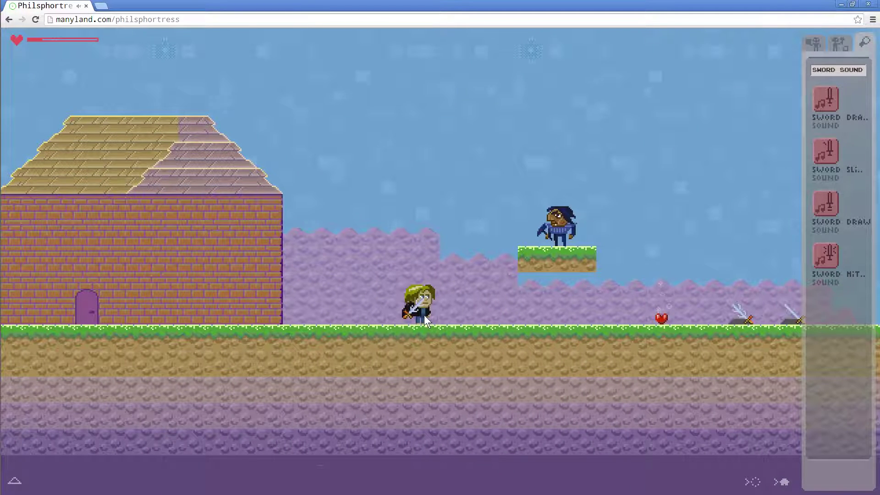
{"action": "left_click", "coordinate": [425, 315]}
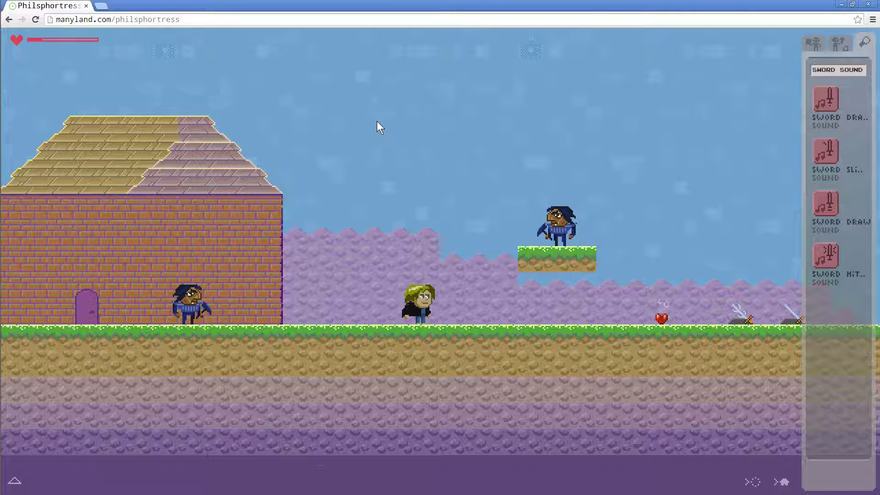
Open the Phortress Area Logic's script and examine its SOMEONE ARRIVES condition and /THEY DON'T AUTO-HEAL command.
{"action": "left_click", "coordinate": [840, 44]}
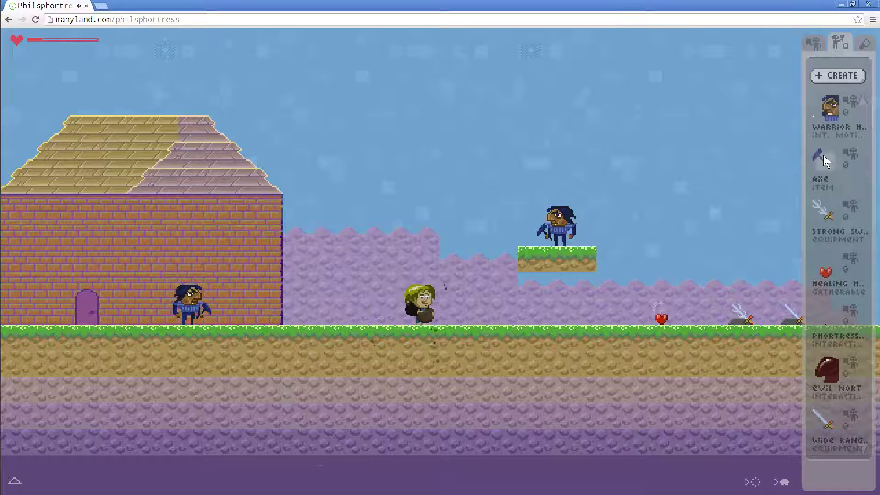
{"action": "left_click", "coordinate": [829, 316]}
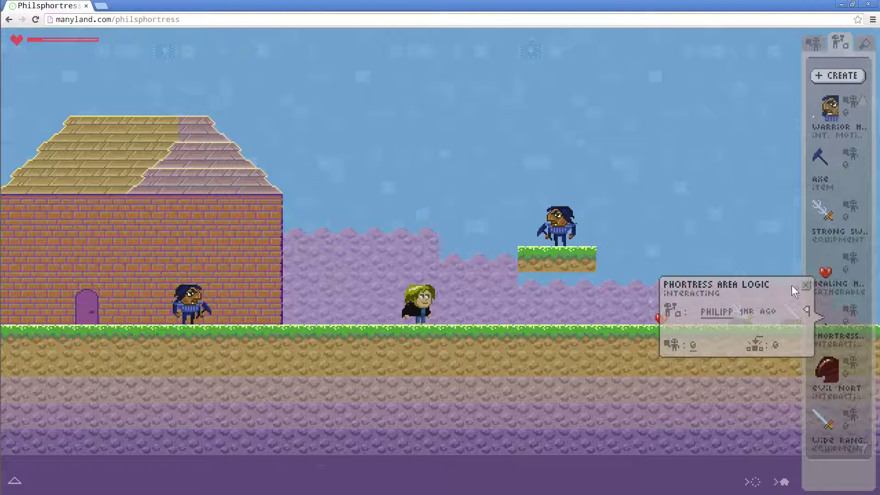
{"action": "left_click", "coordinate": [805, 285]}
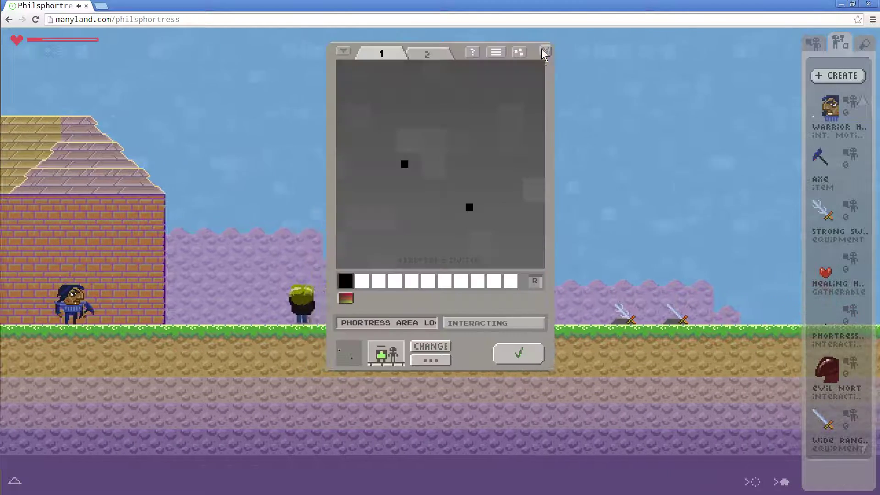
{"action": "left_click", "coordinate": [496, 52]}
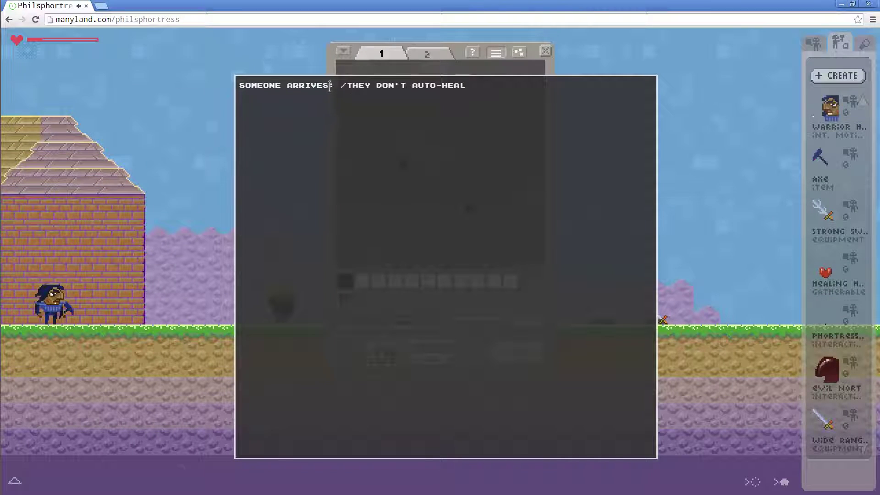
{"action": "left_click_drag", "start_coordinate": [330, 86], "coordinate": [214, 86]}
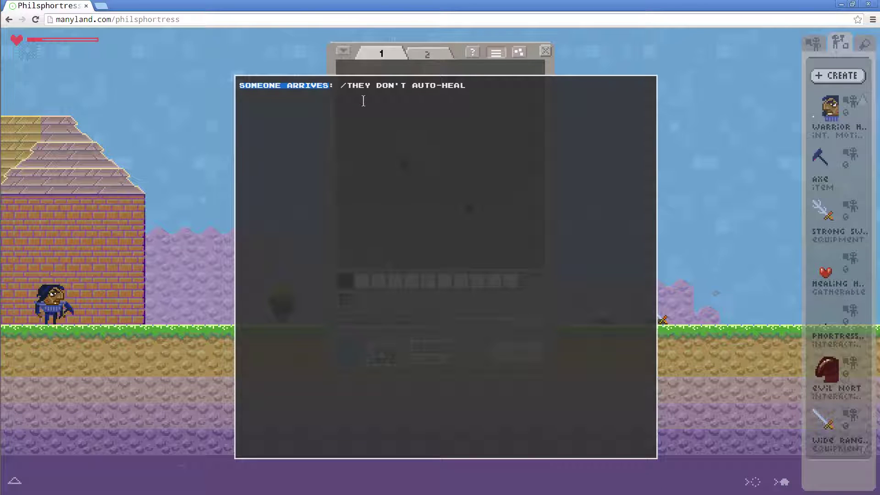
{"action": "left_click", "coordinate": [347, 87]}
{"action": "left_click_drag", "start_coordinate": [341, 86], "coordinate": [522, 89]}
Try entering /THEY AUTO-HEAL below the rule, remove it, and close the script and the editor.
{"action": "left_click", "coordinate": [500, 94]}
{"action": "type", "text": "/THEY AUTO-HEAL"}
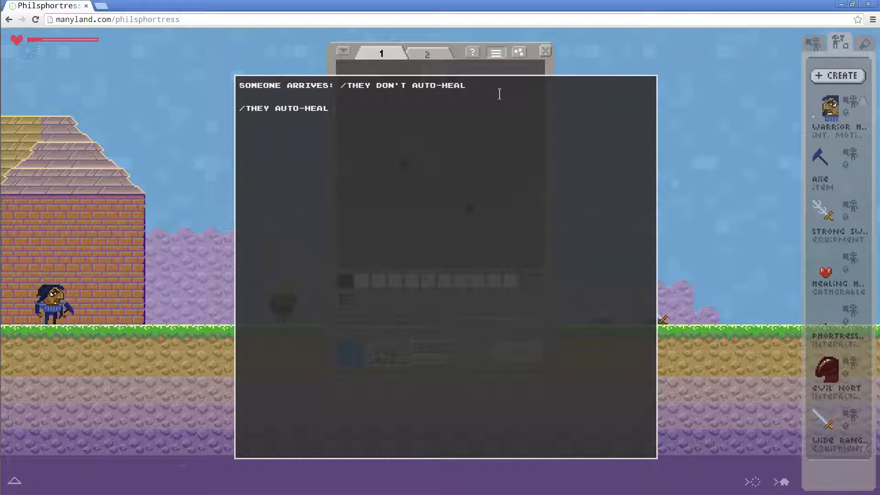
{"action": "key", "text": "shift+Home"}
{"action": "key", "text": "BackSpace"}
{"action": "left_click", "coordinate": [545, 52]}
{"action": "left_click", "coordinate": [450, 79]}
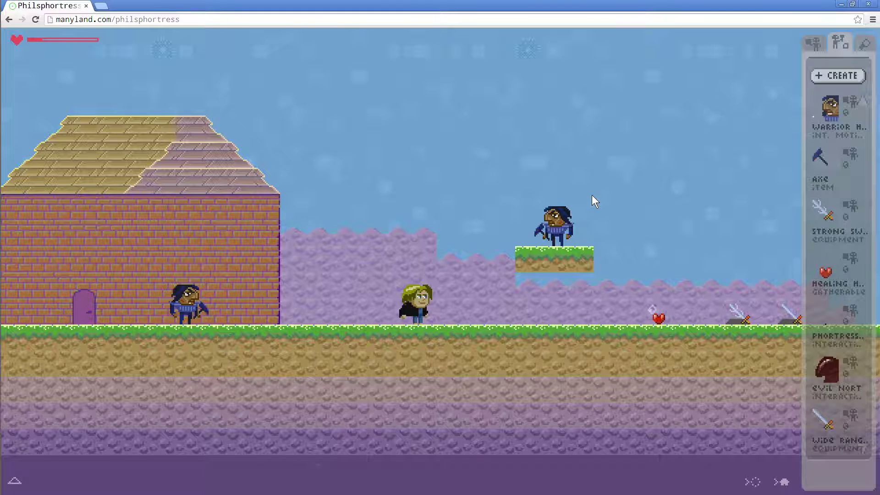
Walk to the healing heart near the swords, collect it and step back towards the platform.
{"action": "key", "text": "Right"}
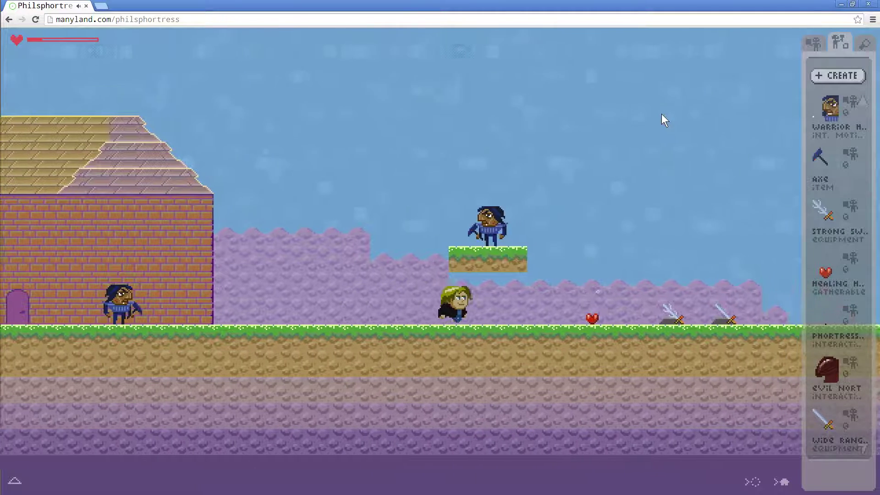
{"action": "key", "text": "Right"}
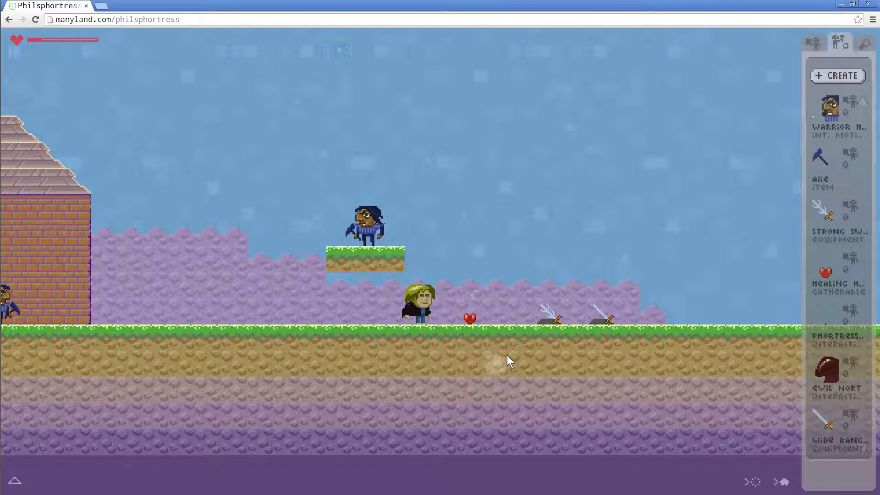
{"action": "key", "text": "Right"}
{"action": "key", "text": "Left"}
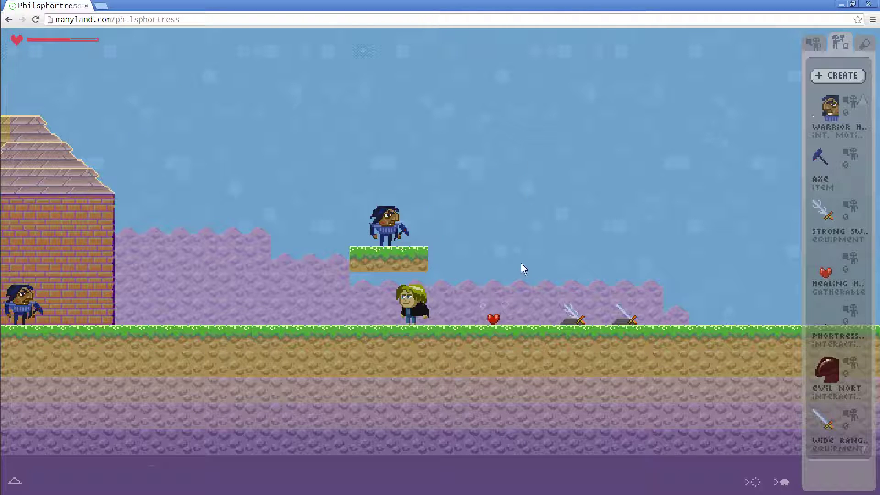
Place a second healing heart beside the first, walk over both hearts and return.
{"action": "left_click", "coordinate": [519, 318]}
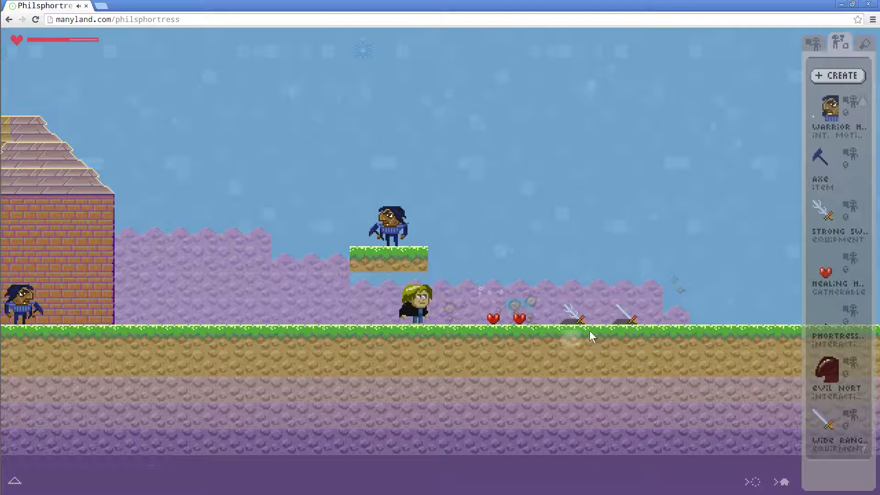
{"action": "key", "text": "Right"}
{"action": "key", "text": "Right"}
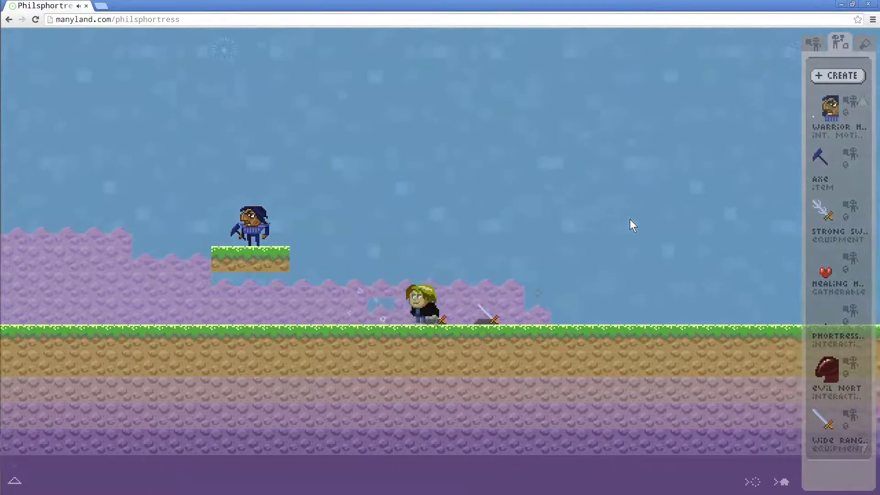
{"action": "key", "text": "Left"}
{"action": "key", "text": "Up"}
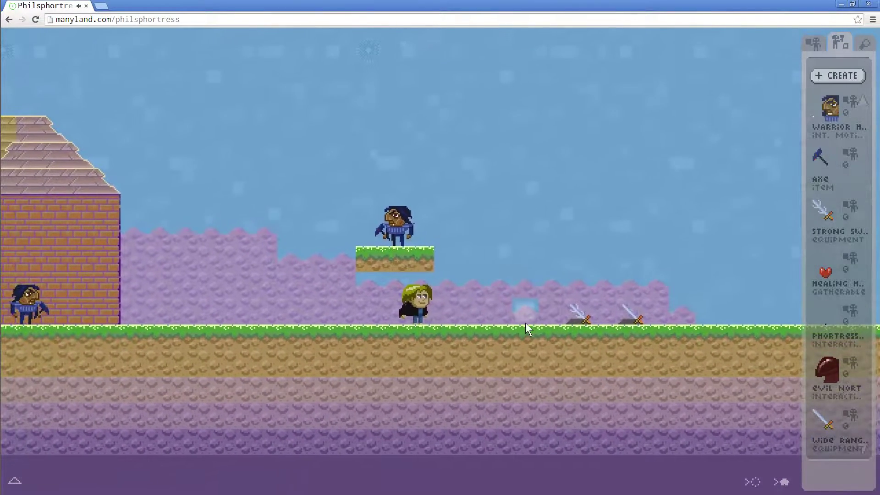
Run past the healing hearts to the swords and back to the spot below the warrior's platform.
{"action": "key", "text": "Right"}
{"action": "key", "text": "Up"}
{"action": "key", "text": "Right"}
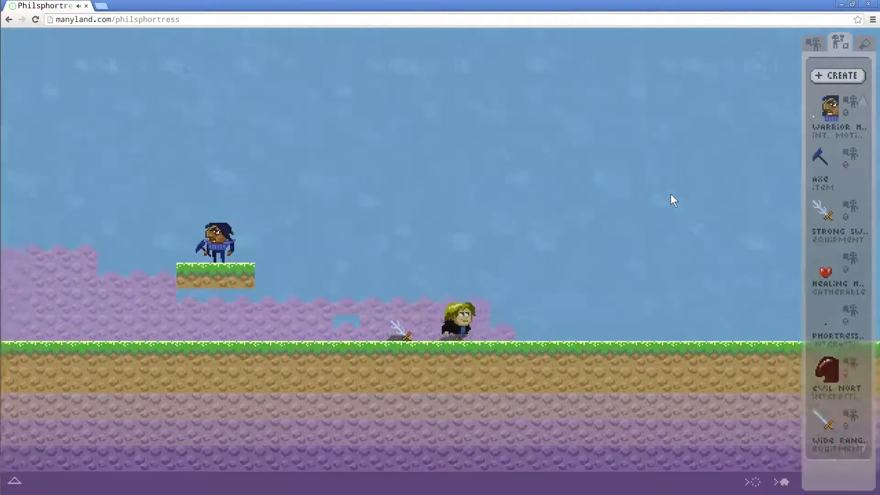
{"action": "key", "text": "Left"}
{"action": "key", "text": "Up"}
{"action": "key", "text": "Left"}
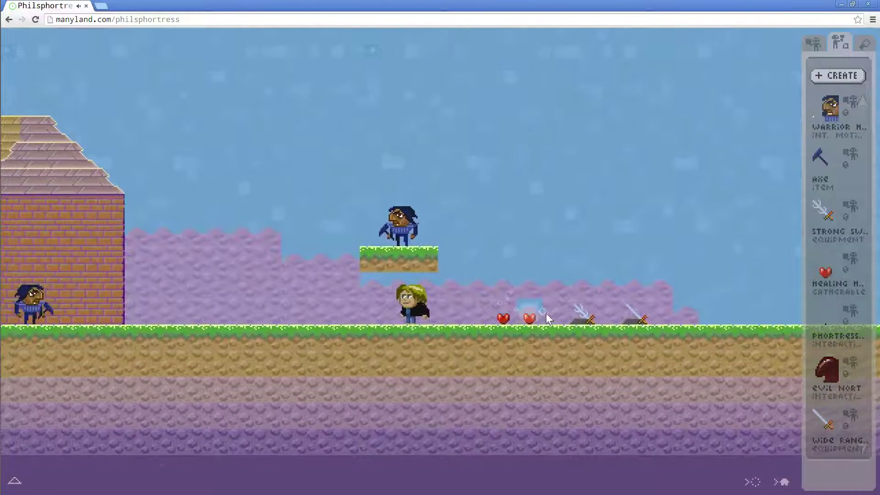
Clone the healing heart into a new creation, try dark red pixels along the base of its second frame, and erase them.
{"action": "left_click", "coordinate": [838, 75]}
{"action": "left_click", "coordinate": [343, 50]}
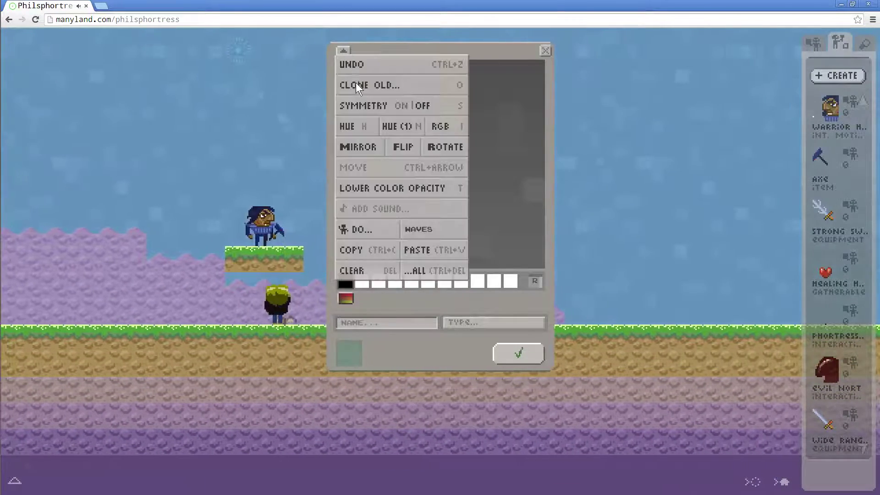
{"action": "left_click", "coordinate": [371, 90]}
{"action": "left_click", "coordinate": [821, 271]}
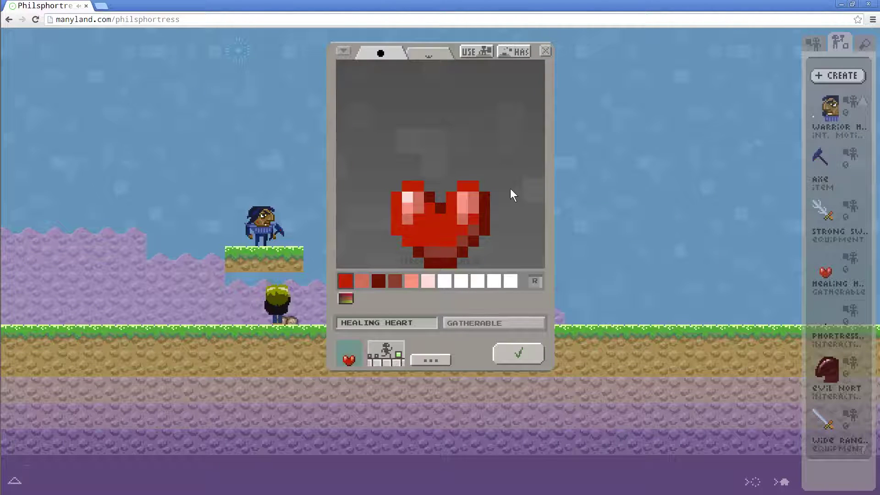
{"action": "left_click", "coordinate": [431, 53]}
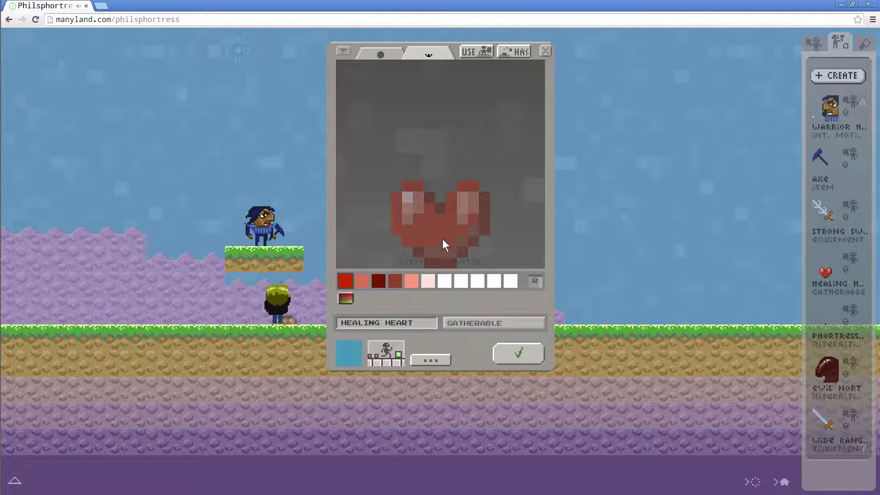
{"action": "left_click", "coordinate": [380, 282]}
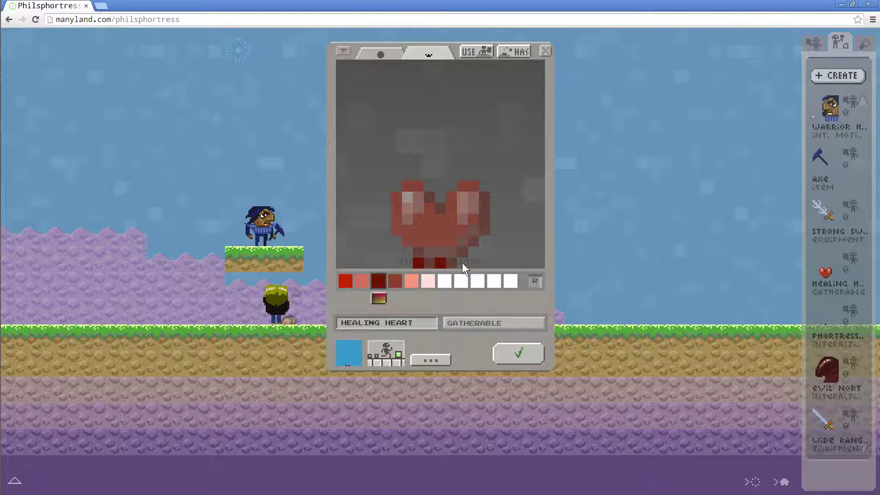
{"action": "left_click_drag", "start_coordinate": [473, 258], "coordinate": [410, 263]}
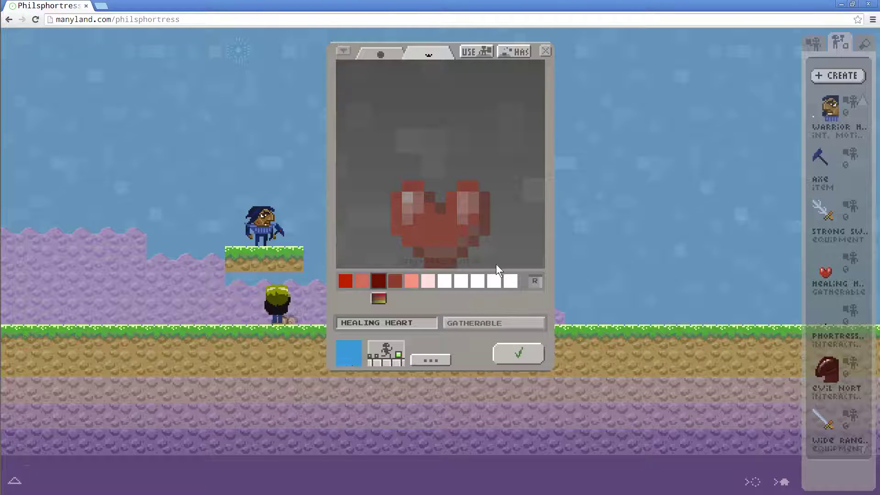
Try the 2 MINUTES, RANDOMIZED and LONGER return-time options on the cloned heart and close the editor without saving.
{"action": "left_click", "coordinate": [441, 359]}
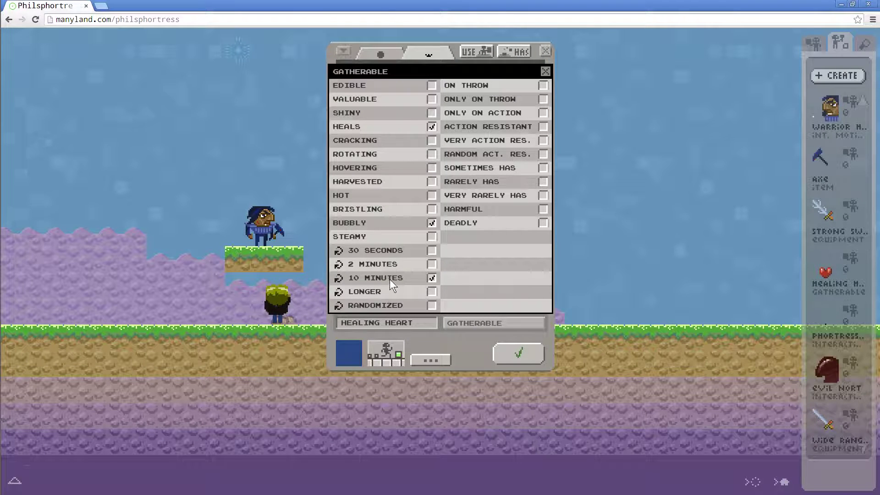
{"action": "left_click", "coordinate": [386, 264]}
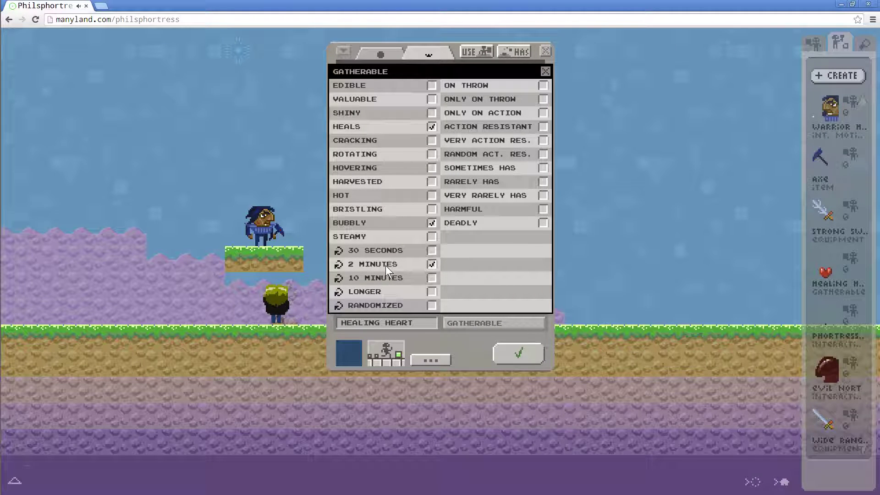
{"action": "left_click", "coordinate": [402, 304]}
{"action": "left_click", "coordinate": [402, 303]}
{"action": "left_click", "coordinate": [397, 292]}
{"action": "left_click", "coordinate": [473, 343]}
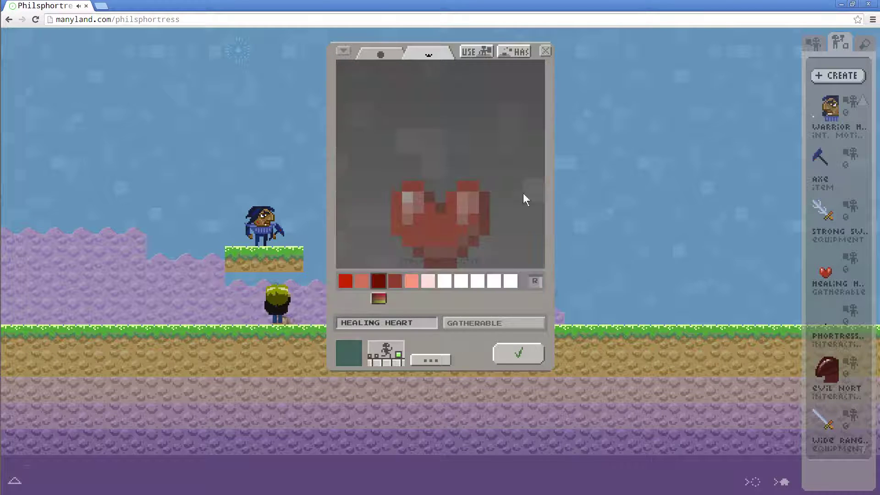
{"action": "left_click", "coordinate": [549, 50]}
{"action": "left_click", "coordinate": [453, 84]}
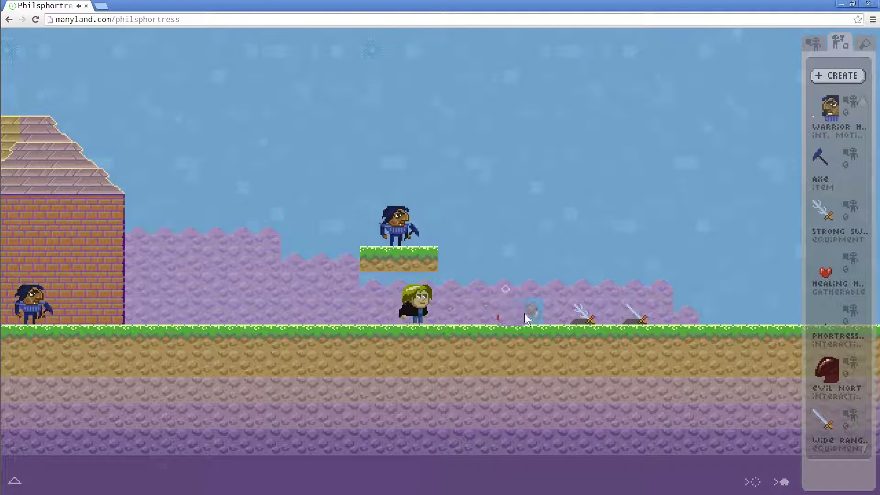
Remove the second healing heart, pick up the plain sword at the far end and carry it back past the platform.
{"action": "left_click", "coordinate": [533, 312]}
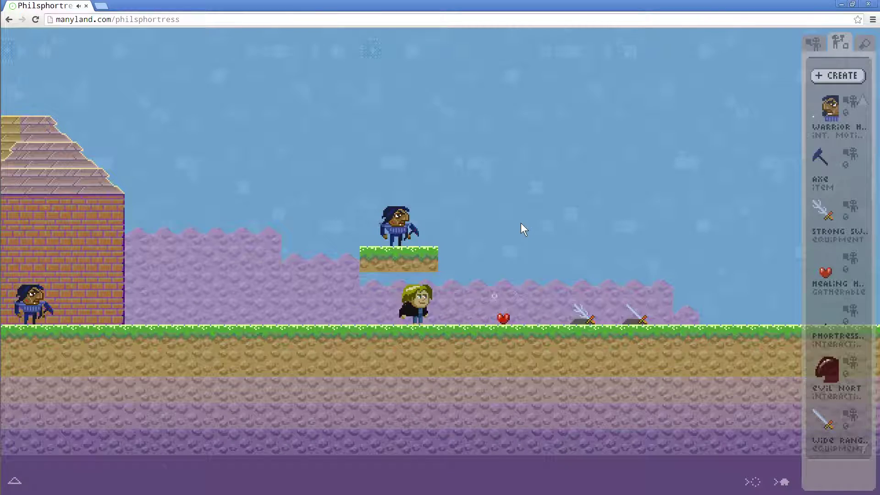
{"action": "key", "text": "Right"}
{"action": "key", "text": "Up"}
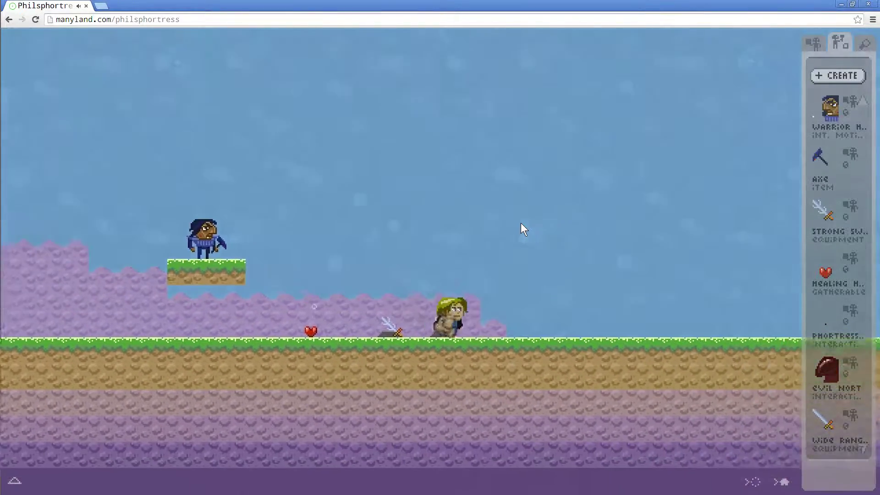
{"action": "key", "text": "Left"}
{"action": "key", "text": "Up"}
{"action": "key", "text": "Left"}
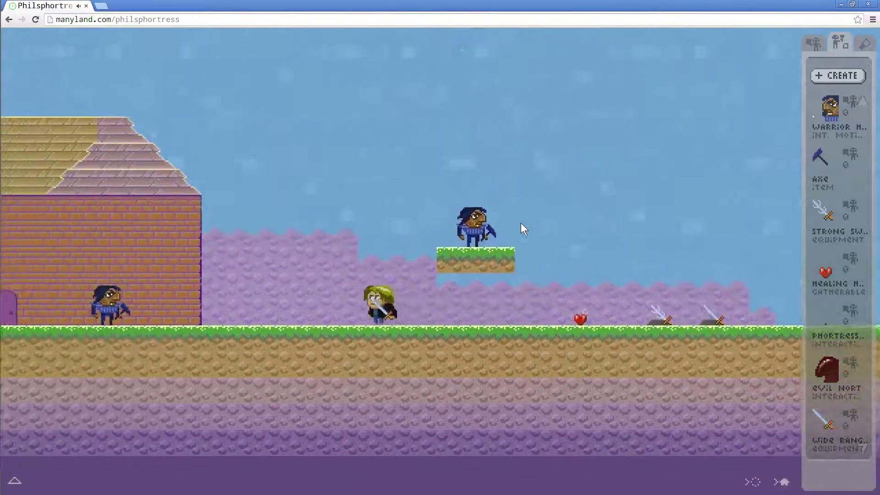
Jump onto the platform to touch the warrior, drop back down, collect the healing heart and return below the platform.
{"action": "key", "text": "Right"}
{"action": "key", "text": "Up"}
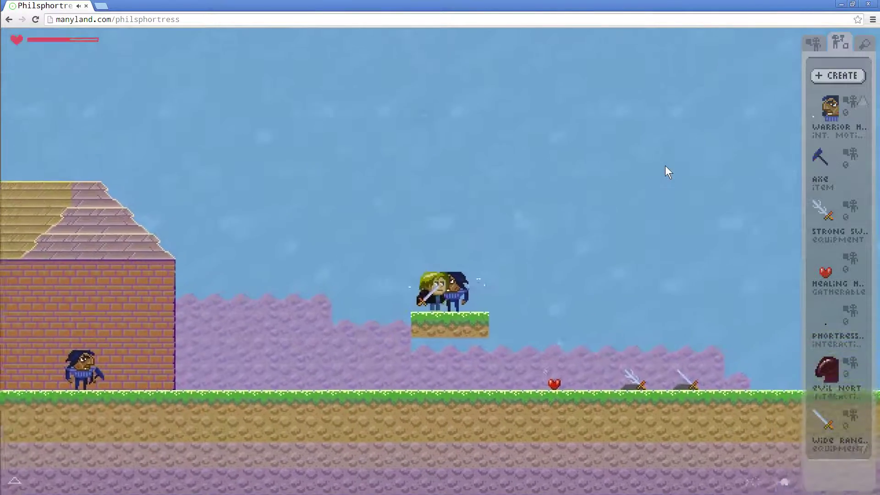
{"action": "key", "text": "Left"}
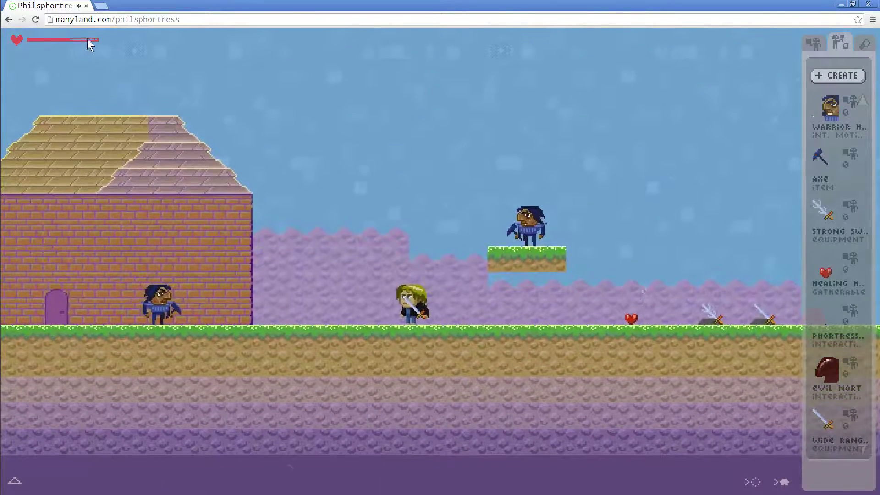
{"action": "key", "text": "Right"}
{"action": "key", "text": "Left"}
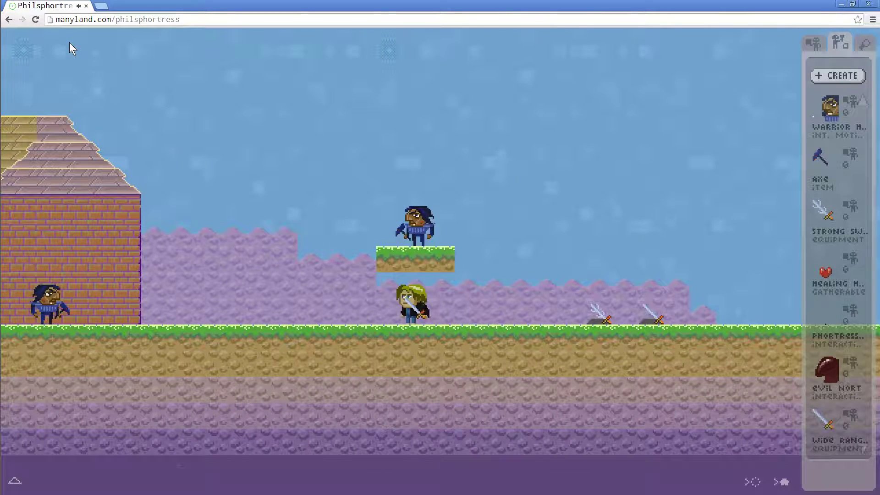
Run past the healing heart to the branched strong sword, pick it up and return below the platform.
{"action": "key", "text": "Left"}
{"action": "key", "text": "Right"}
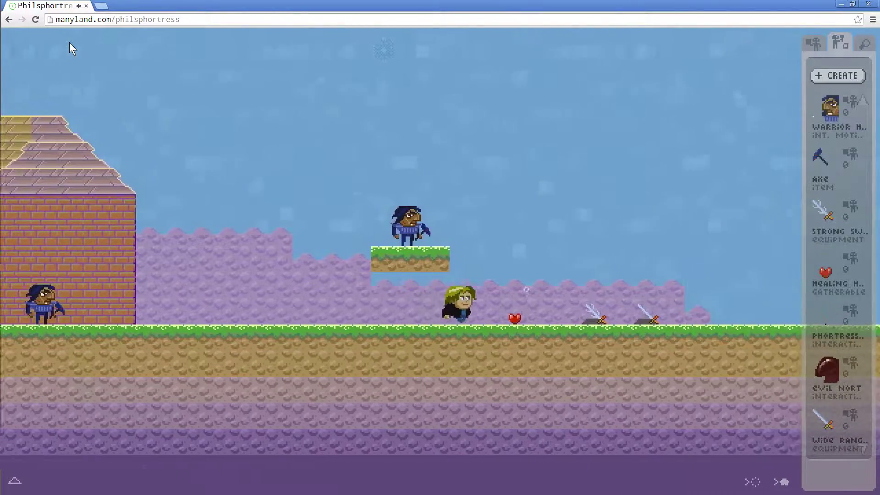
{"action": "key", "text": "Up"}
{"action": "key", "text": "Left"}
{"action": "key", "text": "Up"}
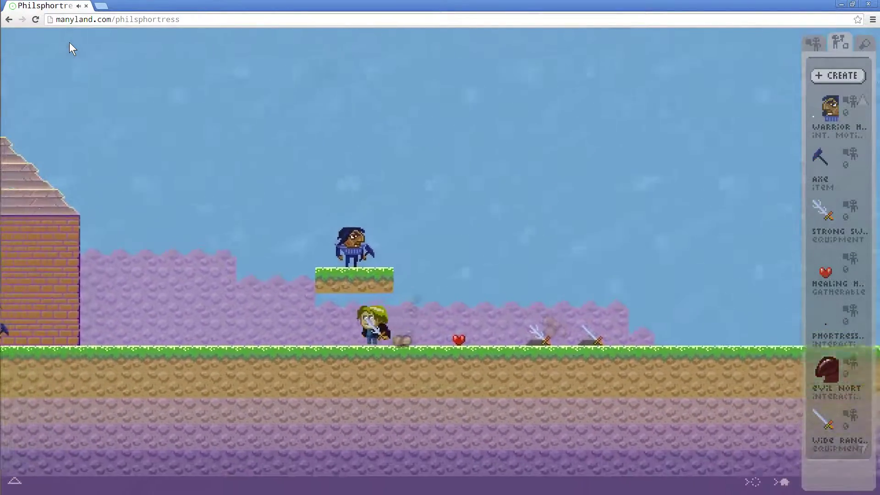
Jump onto the warrior's platform with the strong sword, drop off and walk back towards the house.
{"action": "key", "text": "Up"}
{"action": "key", "text": "Right"}
{"action": "key", "text": "Up"}
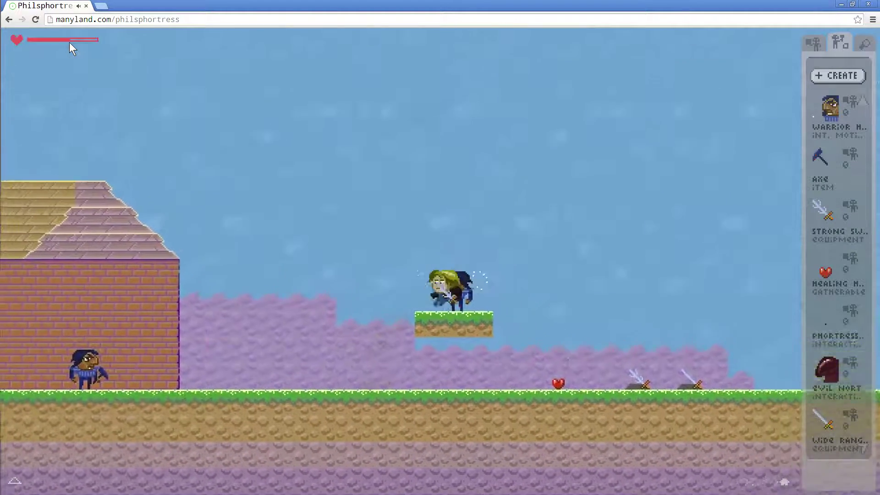
{"action": "key", "text": "Left"}
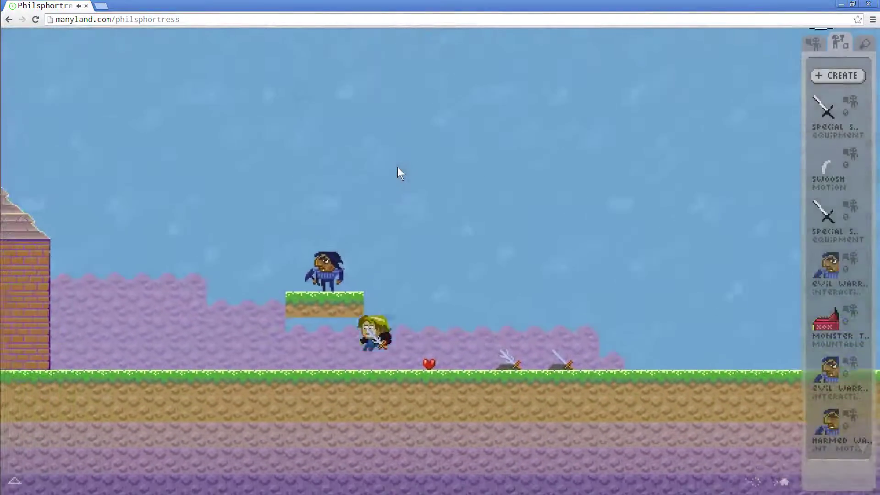
{"action": "key", "text": "Left"}
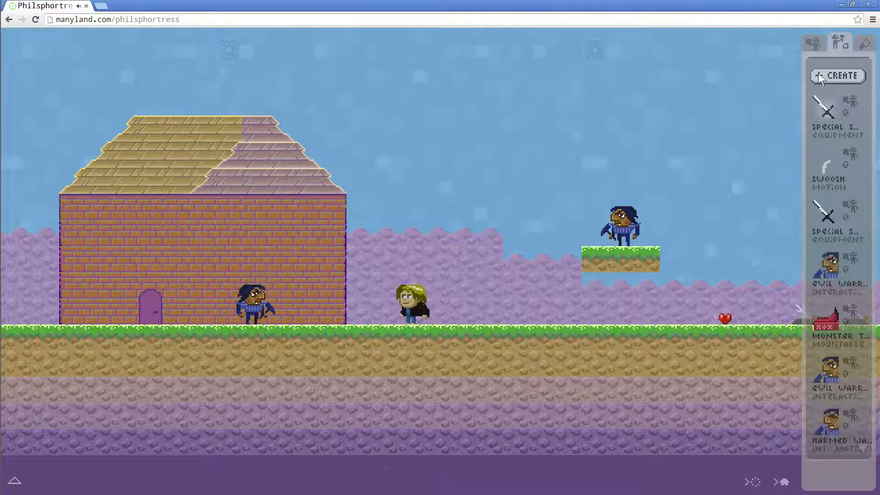
Browse the creations, examine the area settings and the picker for area-global functionality, and close them without picking an interacting.
{"action": "left_click", "coordinate": [814, 43]}
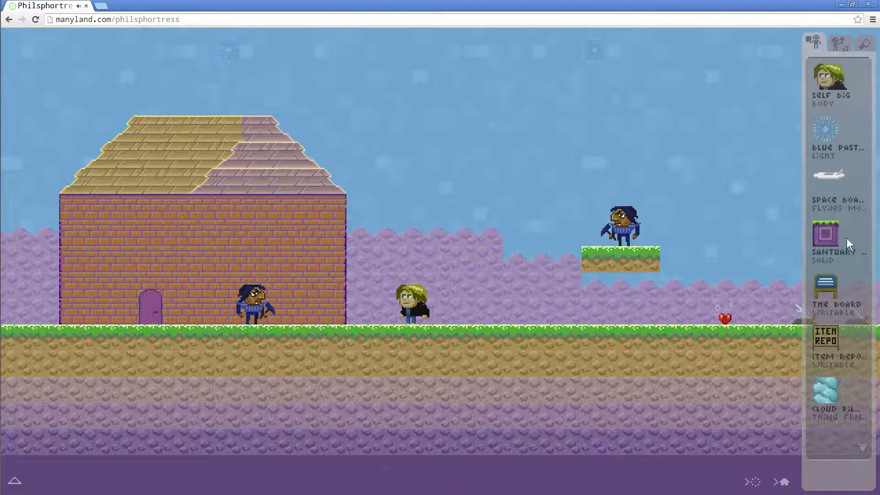
{"action": "left_click", "coordinate": [840, 43]}
{"action": "scroll", "coordinate": [838, 194], "scroll_direction": "down", "scroll_amount": 3}
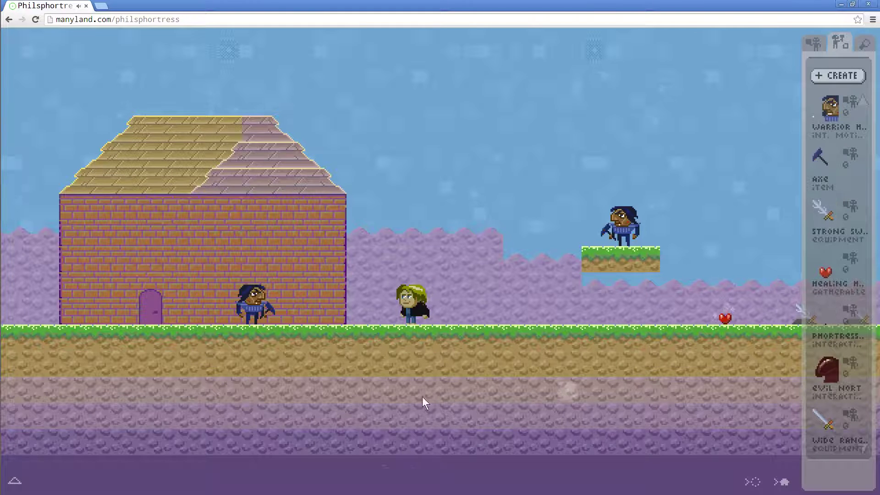
{"action": "left_click", "coordinate": [15, 482]}
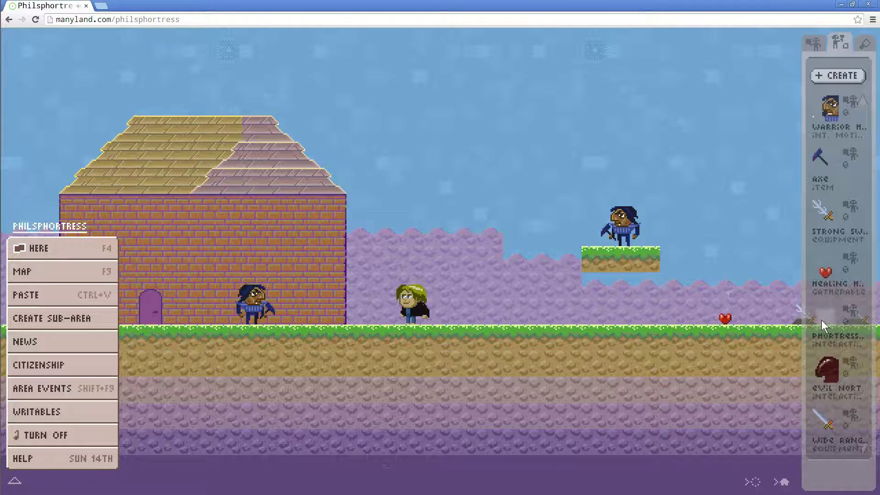
{"action": "left_click", "coordinate": [29, 225]}
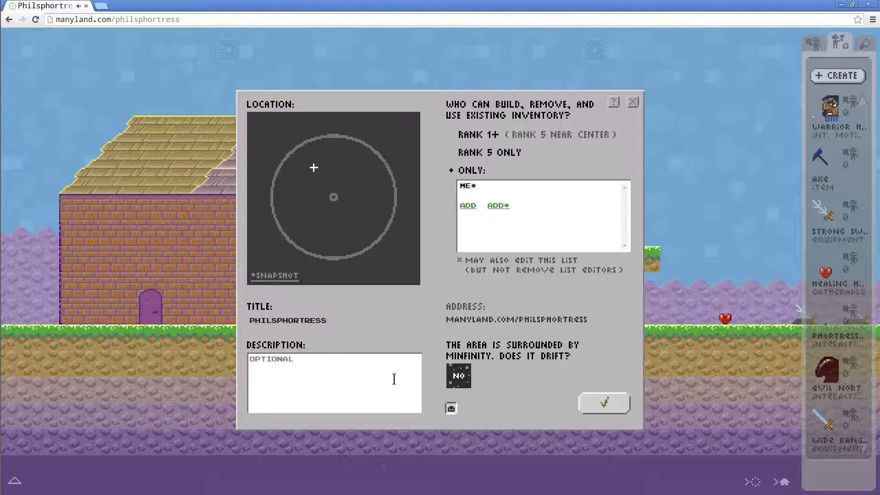
{"action": "left_click", "coordinate": [451, 410]}
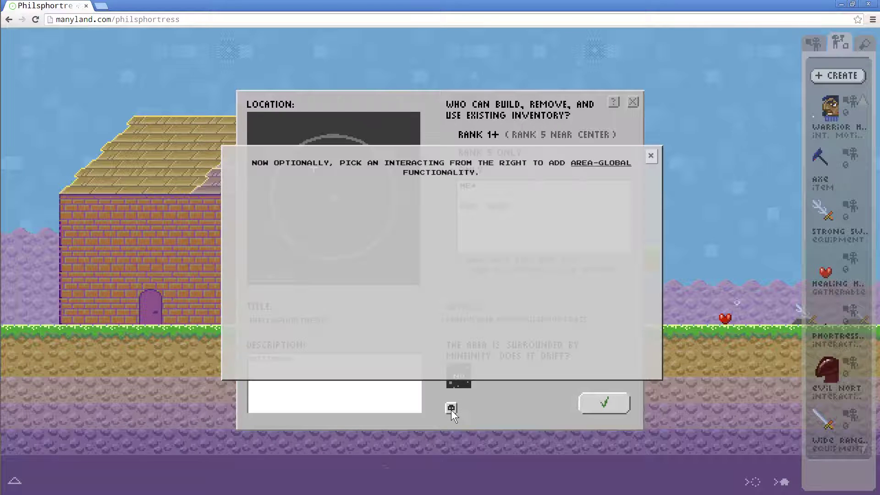
{"action": "left_click", "coordinate": [654, 155]}
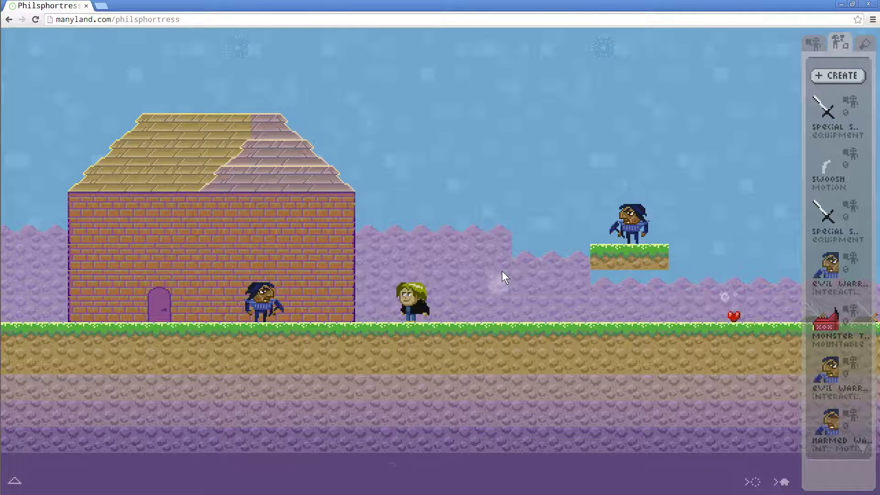
Search for HARMFUL items, place the Spikes on the ground beside the character, touch them and remove them.
{"action": "left_click", "coordinate": [485, 314]}
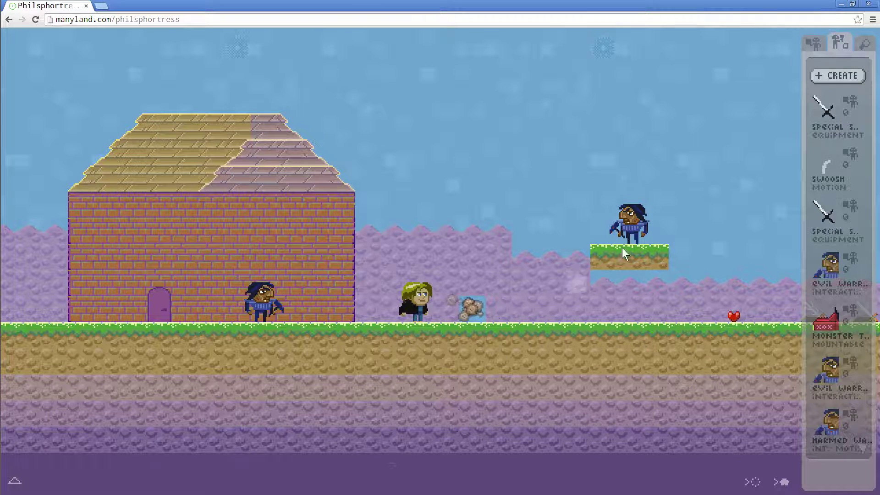
{"action": "left_click", "coordinate": [864, 45]}
{"action": "left_click", "coordinate": [849, 70]}
{"action": "type", "text": "HARMFUL"}
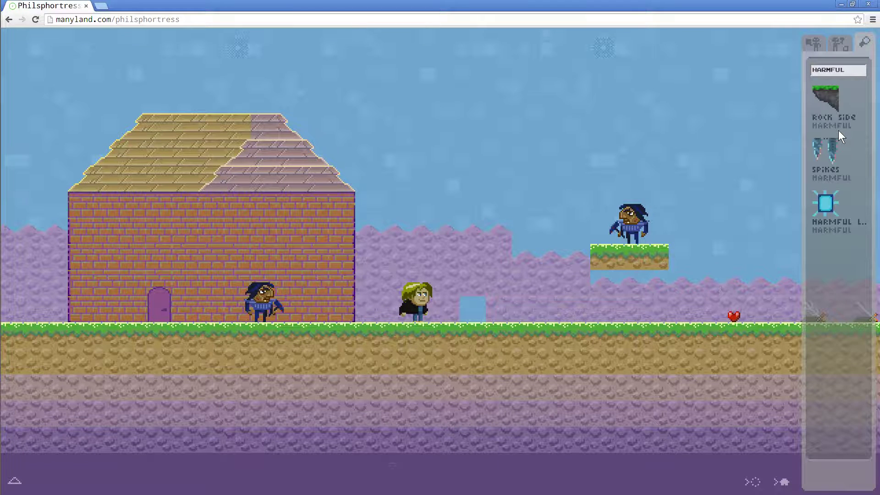
{"action": "left_click", "coordinate": [826, 151]}
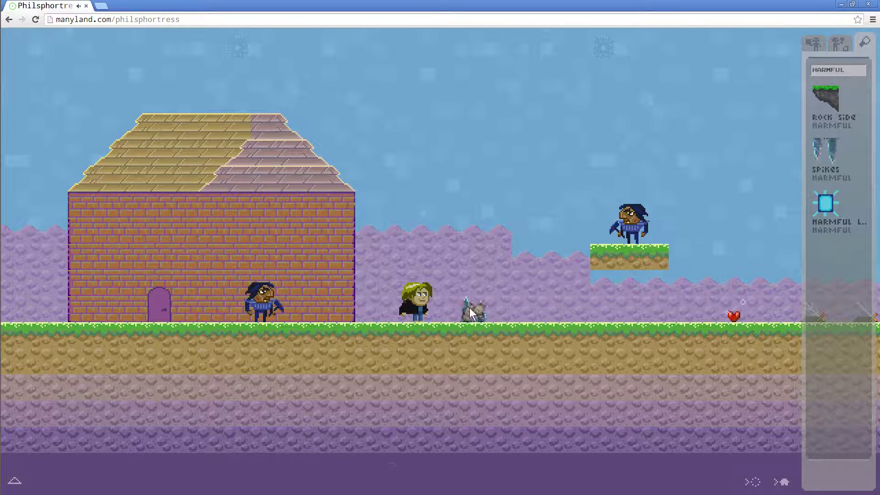
{"action": "left_click", "coordinate": [471, 307]}
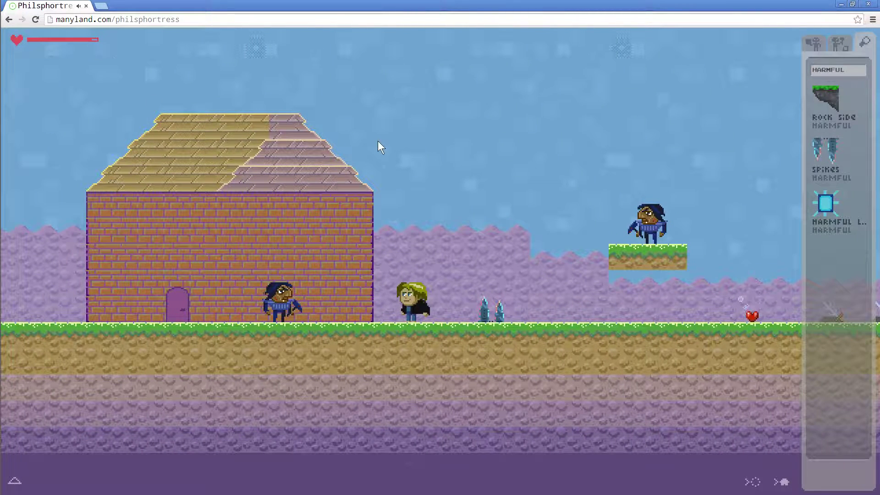
{"action": "left_click", "coordinate": [494, 314]}
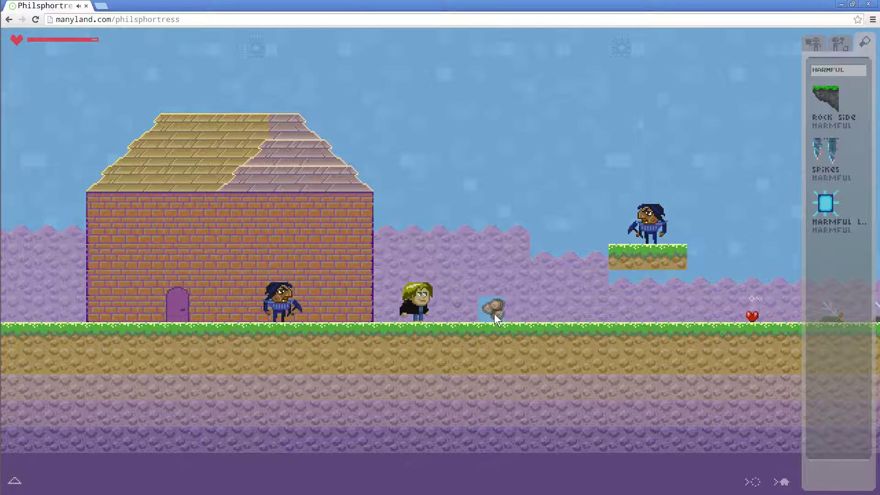
Clone the Spikes from the HARMFUL search into a new creation and open their harmful attribute options.
{"action": "left_click", "coordinate": [840, 43]}
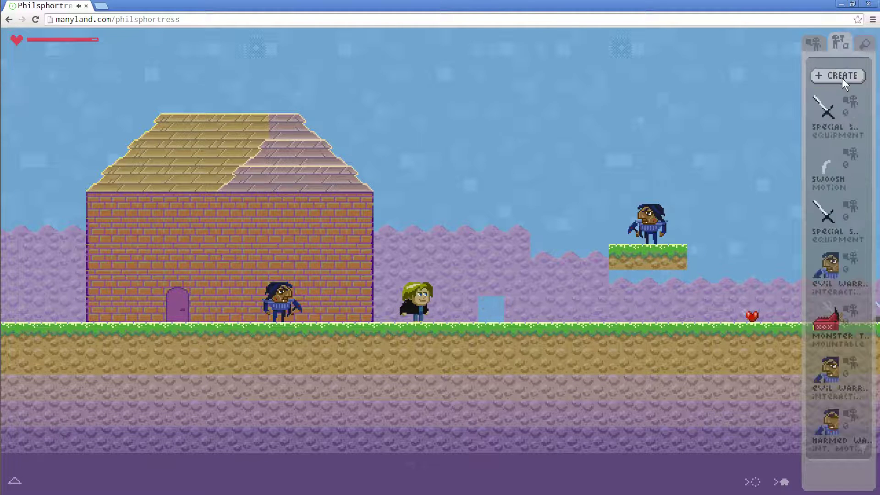
{"action": "left_click", "coordinate": [839, 76]}
{"action": "left_click", "coordinate": [343, 50]}
{"action": "left_click", "coordinate": [357, 85]}
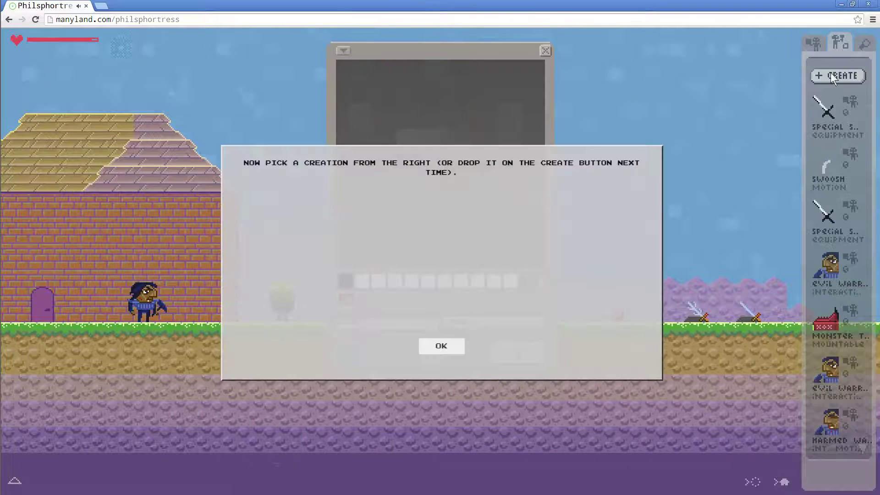
{"action": "left_click", "coordinate": [862, 45]}
{"action": "left_click", "coordinate": [826, 149]}
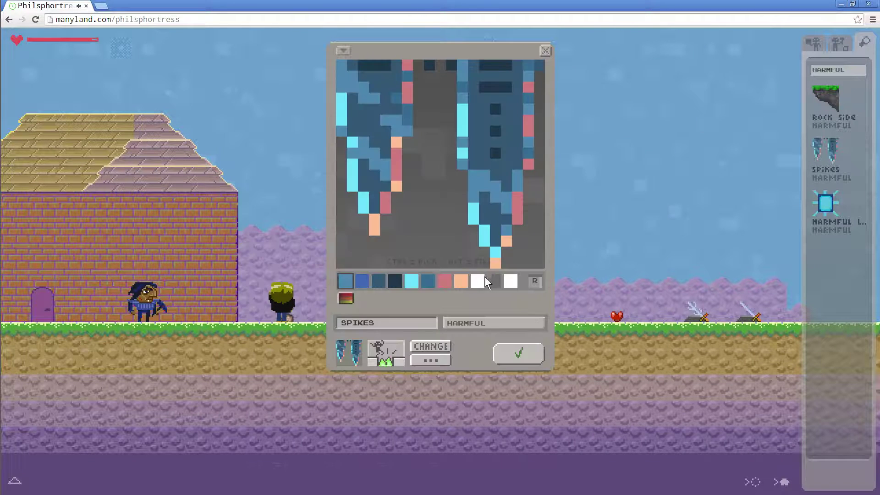
{"action": "left_click", "coordinate": [431, 361]}
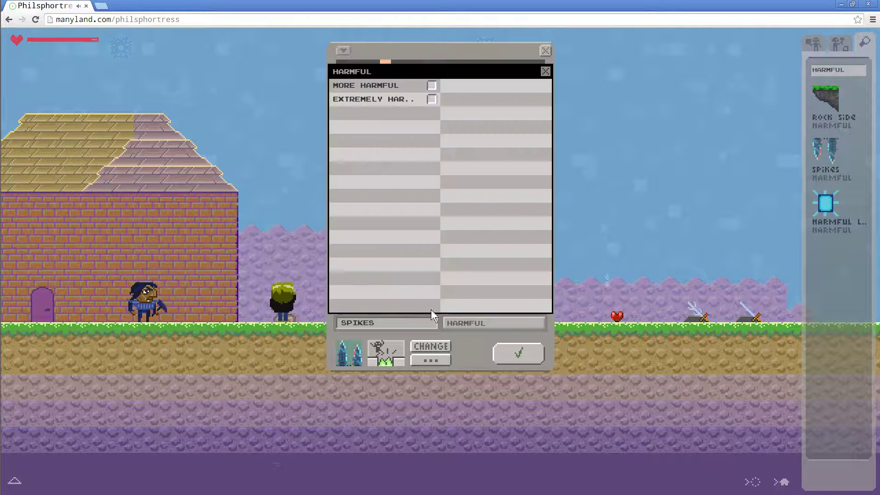
Set the cloned Spikes' harmful attribute to extremely harmful and finish the creation.
{"action": "left_click", "coordinate": [361, 87]}
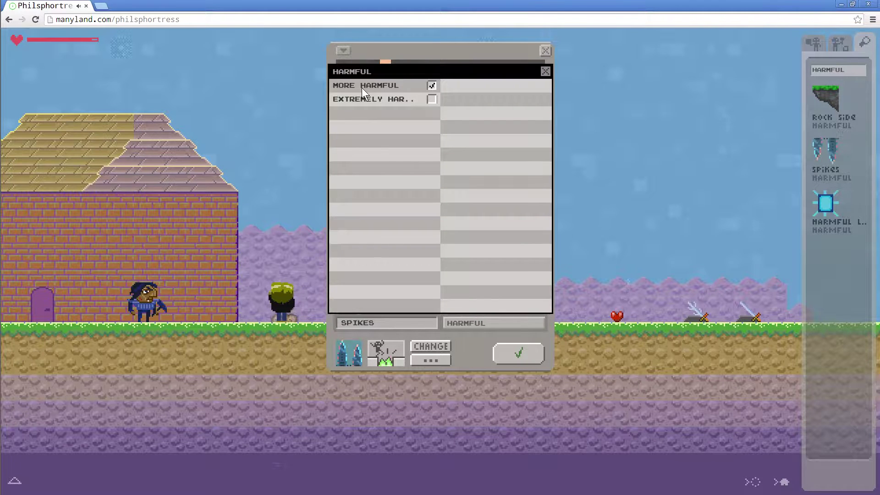
{"action": "left_click", "coordinate": [362, 100]}
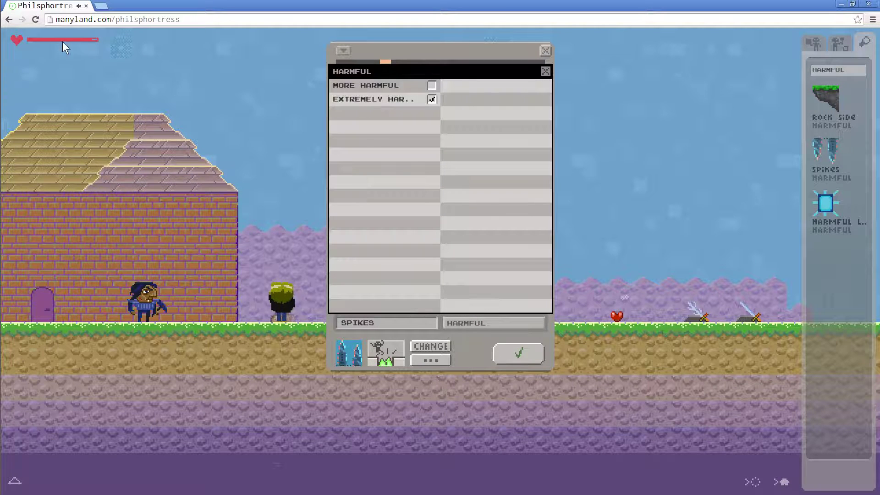
{"action": "left_click", "coordinate": [547, 71]}
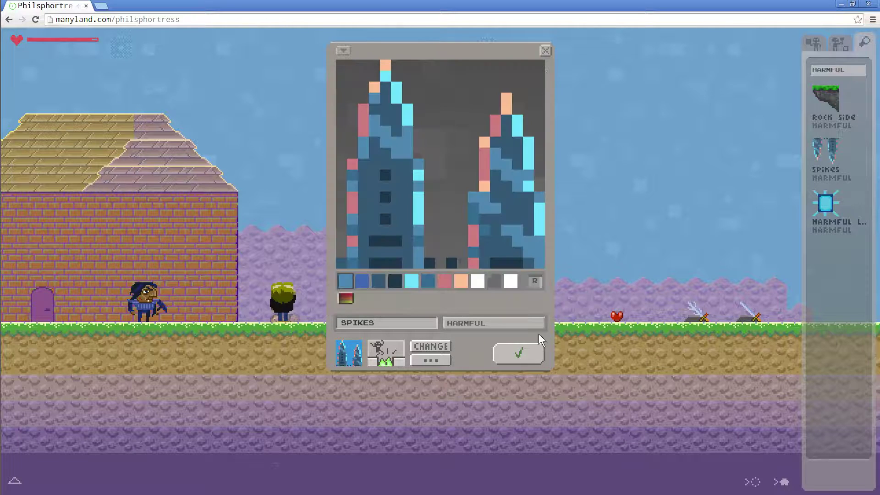
{"action": "left_click", "coordinate": [519, 354]}
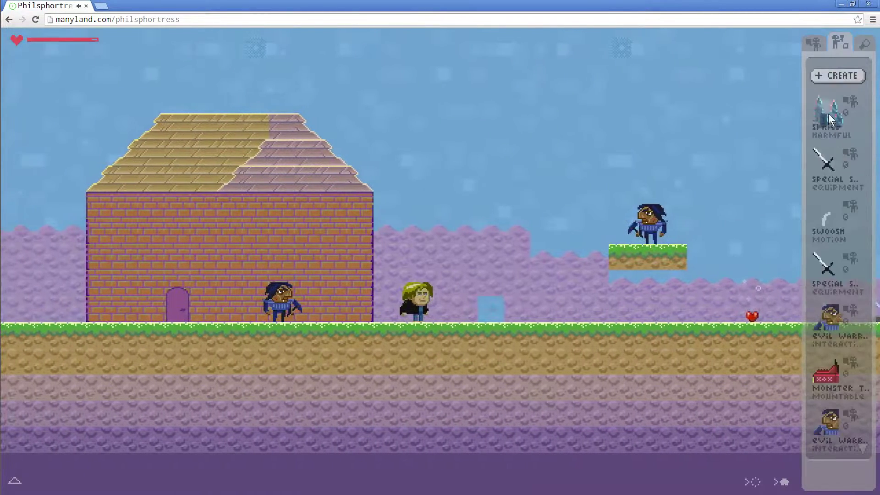
Place the new Spikes on the ground beside the character, jump over them and collect the healing heart.
{"action": "left_click", "coordinate": [504, 309]}
{"action": "key", "text": "Up"}
{"action": "key", "text": "Right"}
Run back towards the house through the extremely harmful Spikes so the character touches them.
{"action": "key", "text": "Left"}
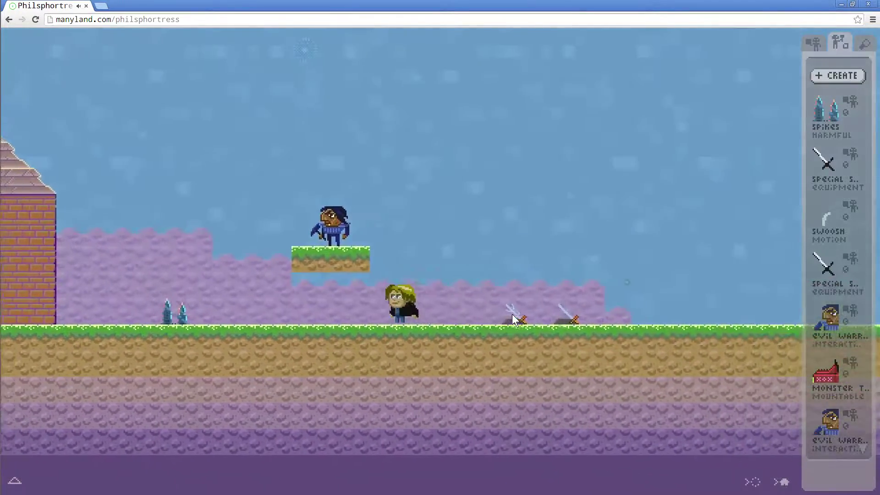
{"action": "key", "text": "Left"}
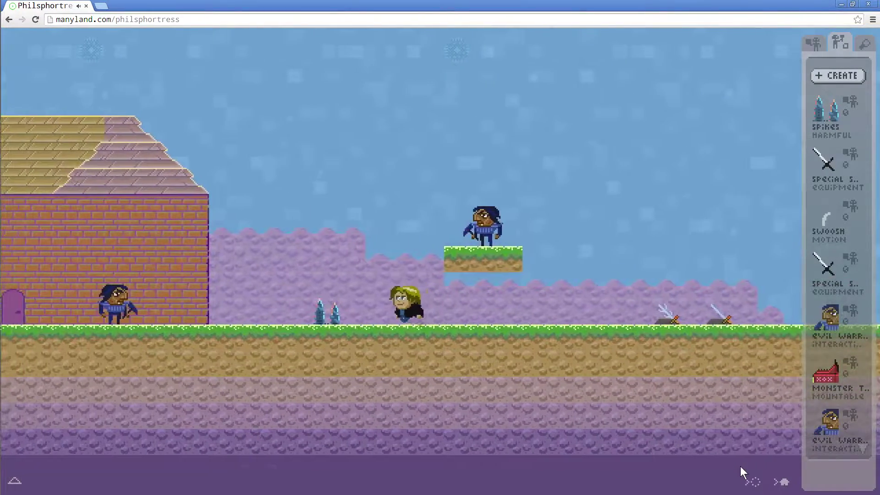
{"action": "key", "text": "Left"}
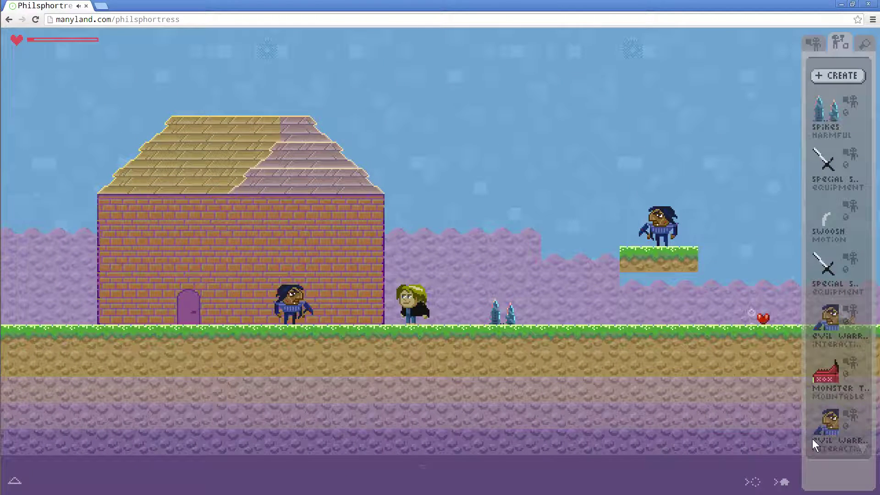
Walk away from the house past the Spikes, turn around and jump back over them.
{"action": "key", "text": "Right"}
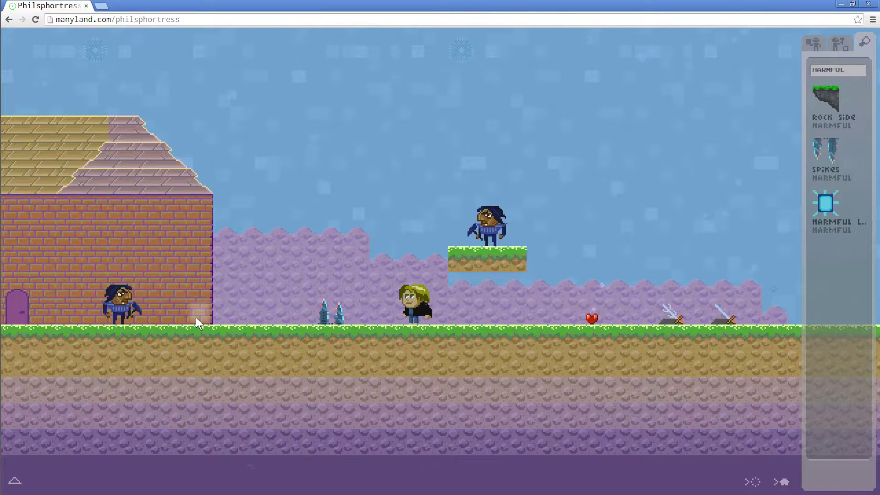
{"action": "key", "text": "Left"}
{"action": "key", "text": "Up"}
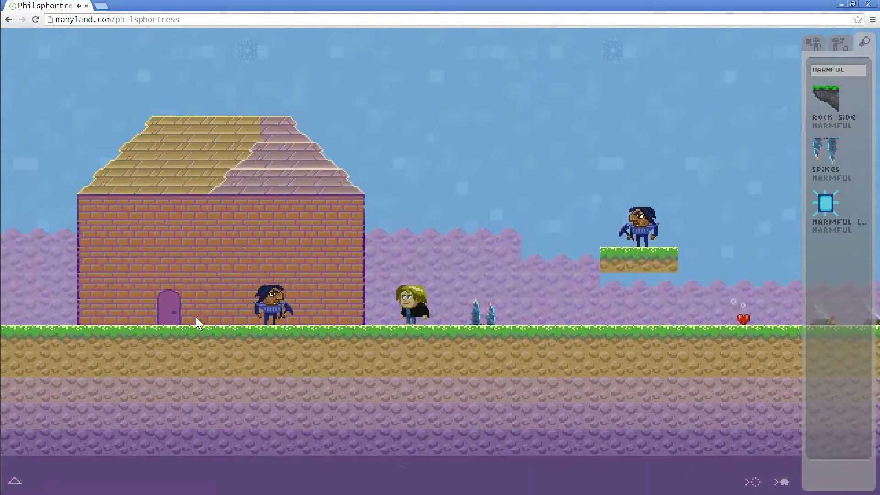